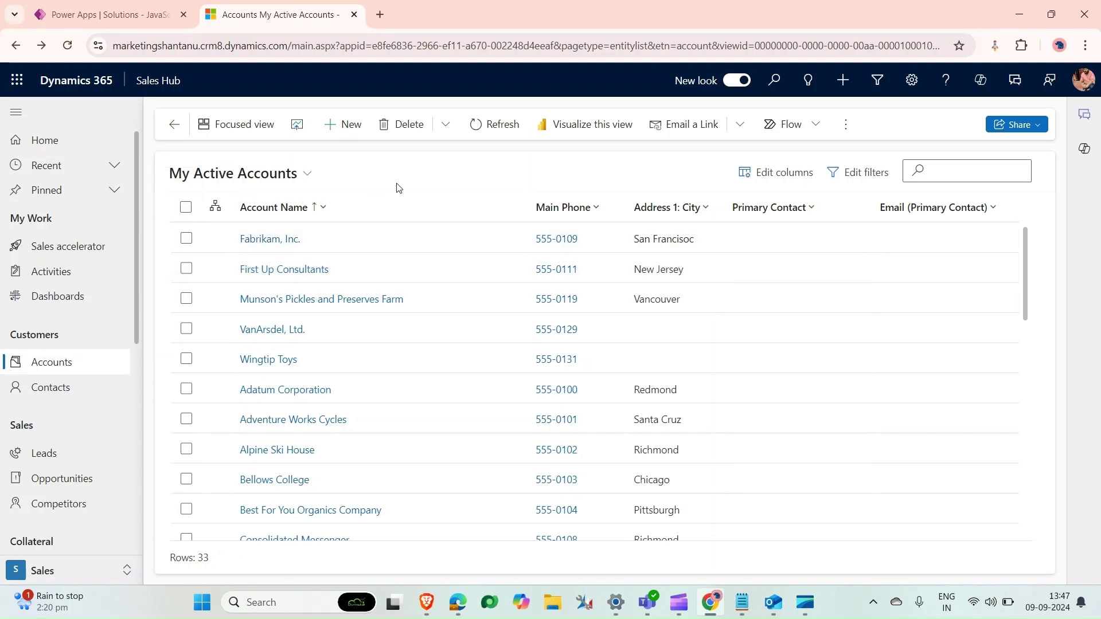
Select all 33 records in the My Active Accounts grid.
left_click(186, 208)
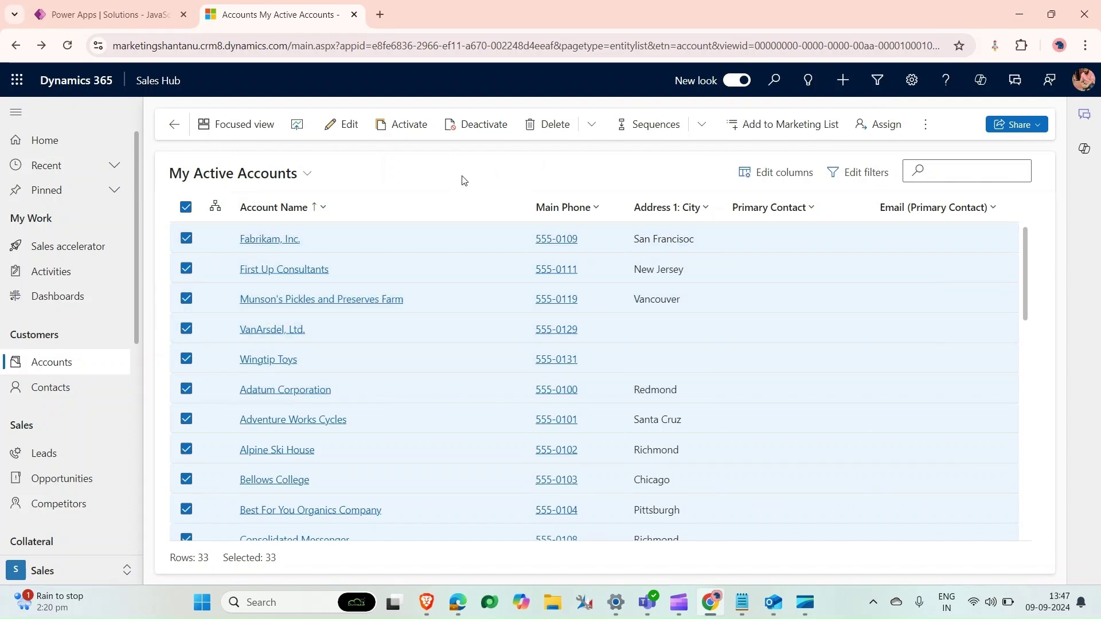
Turn on 'Enable Send Direct Email Action in Unified Interface' in Administration email settings and save.
left_click(912, 80)
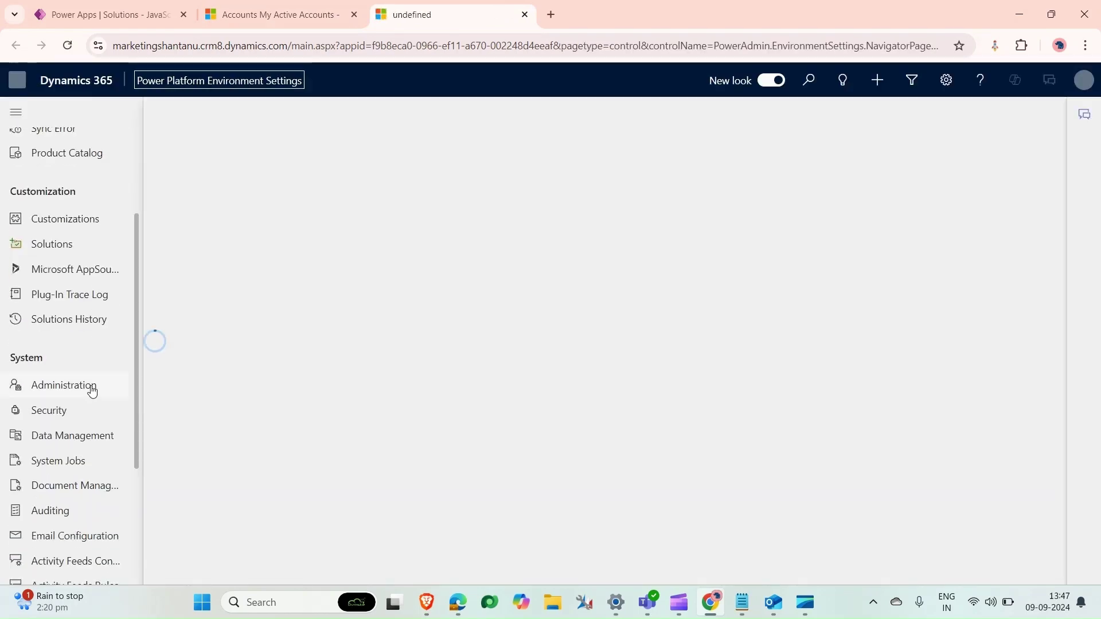
left_click(88, 416)
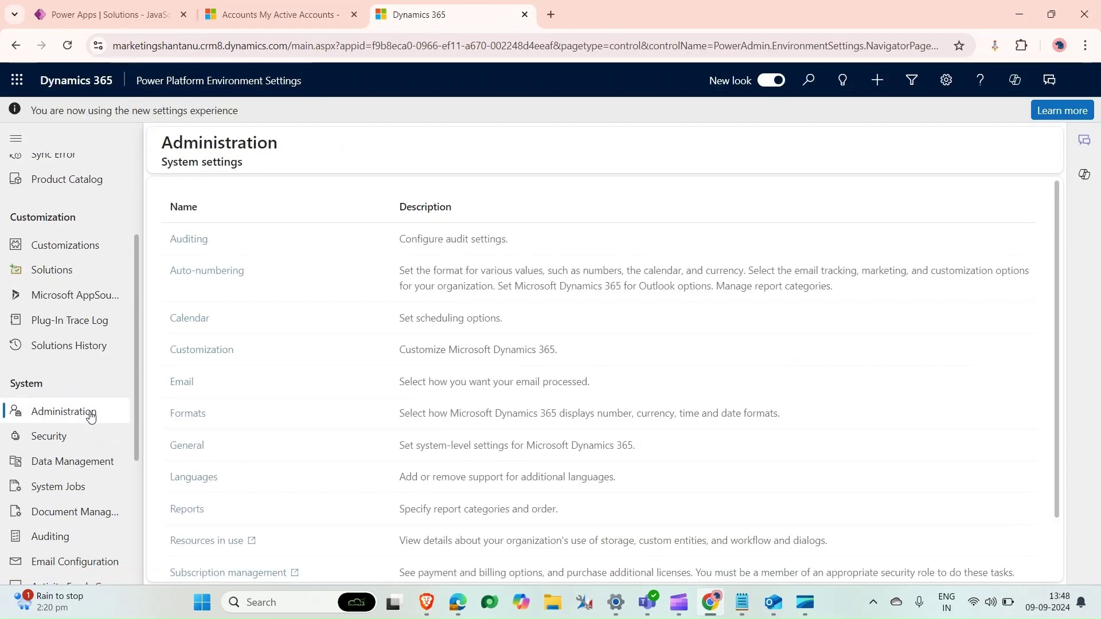
left_click(182, 380)
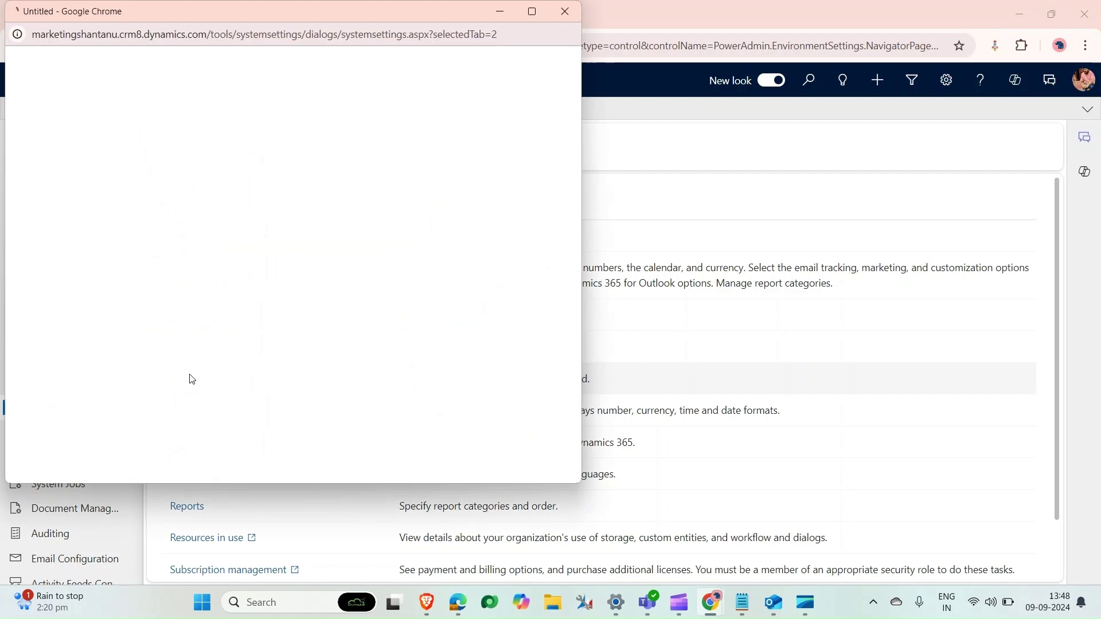
scroll(202, 274, "down", 2)
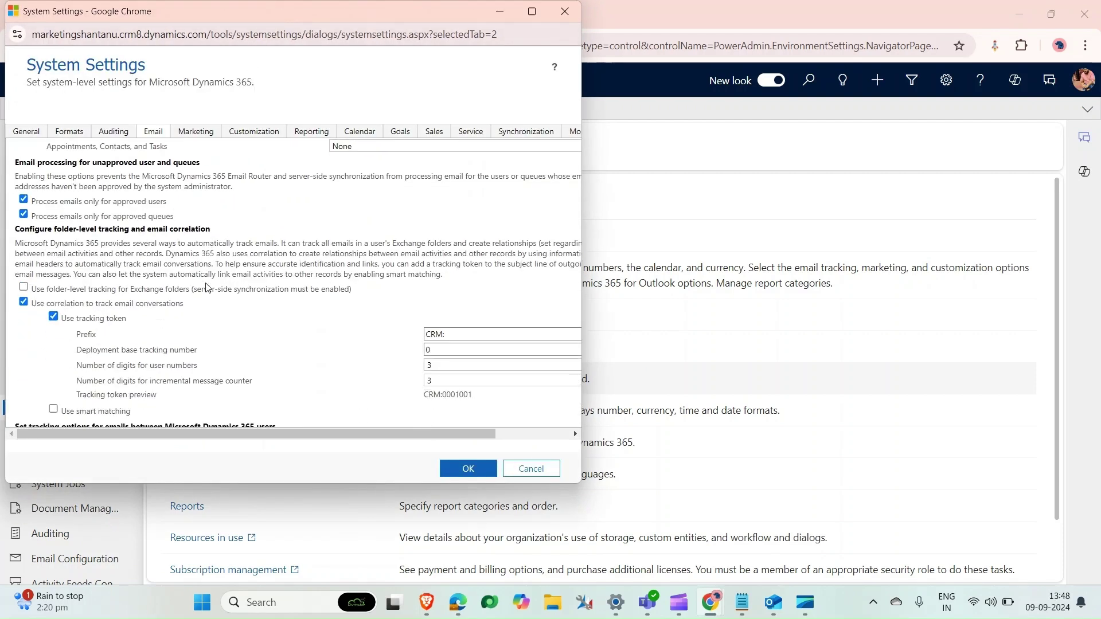
scroll(205, 285, "down", 2)
scroll(207, 287, "down", 2)
scroll(206, 289, "down", 2)
scroll(195, 300, "down", 1)
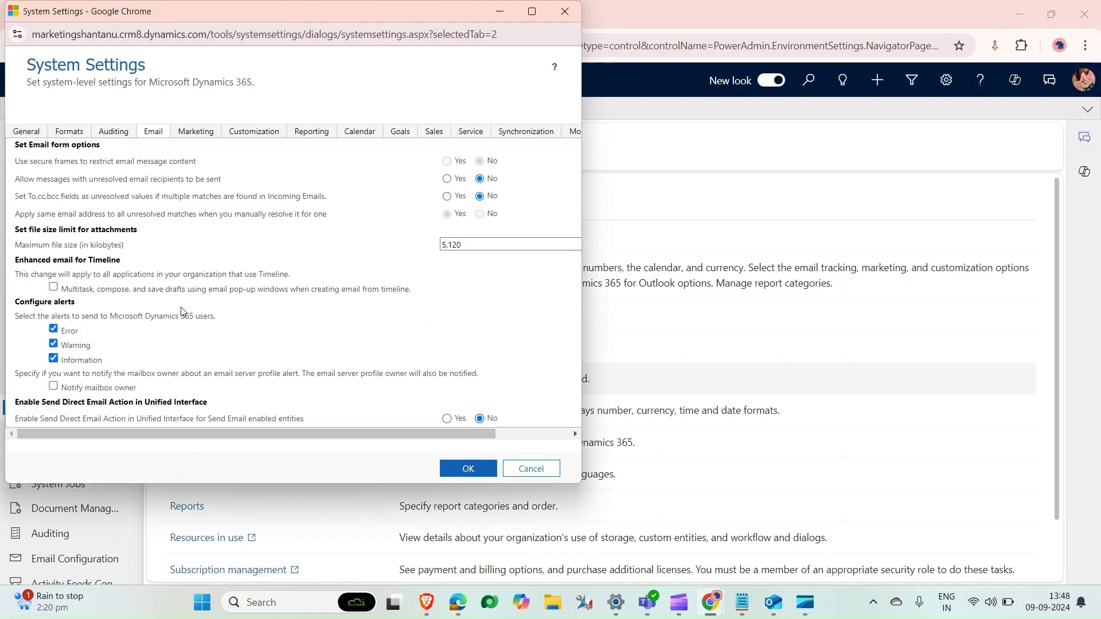
scroll(182, 312, "down", 2)
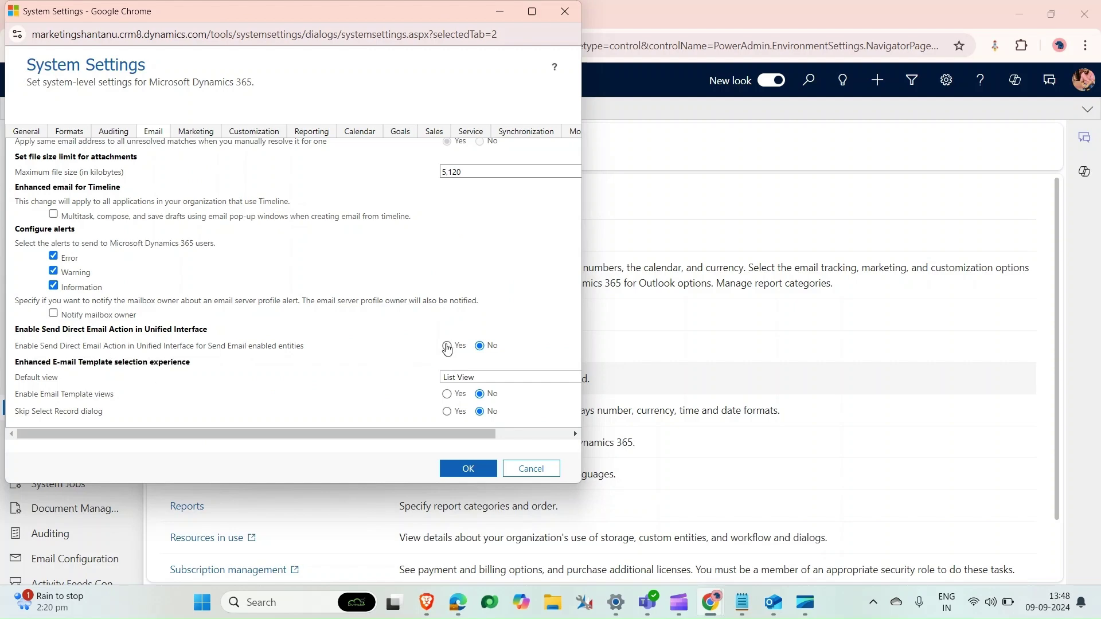
left_click(447, 346)
left_click(472, 470)
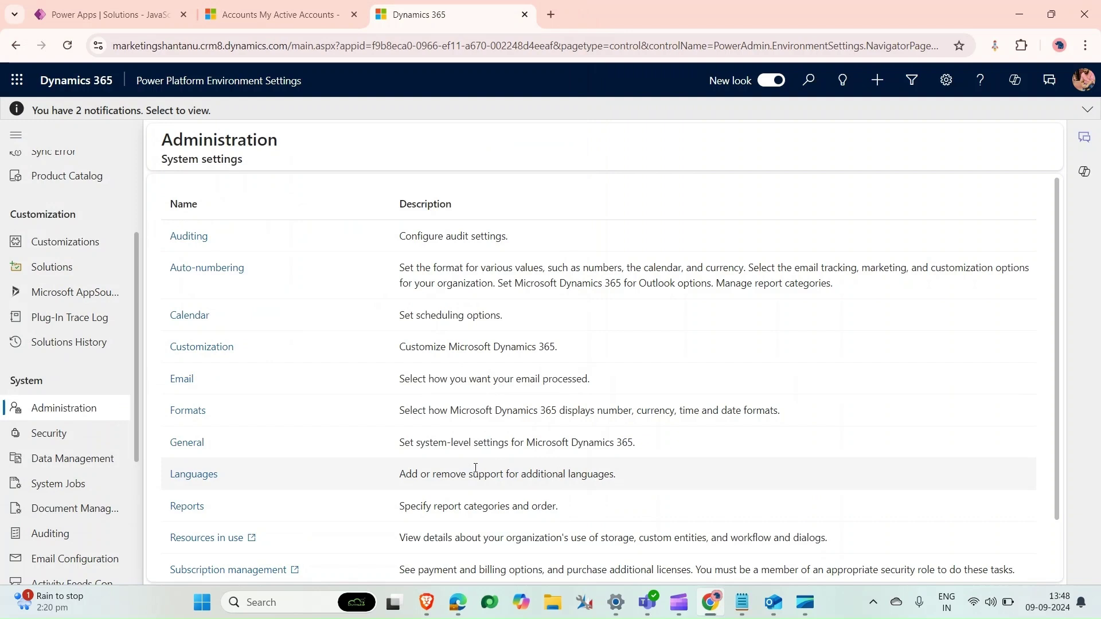
left_click(250, 14)
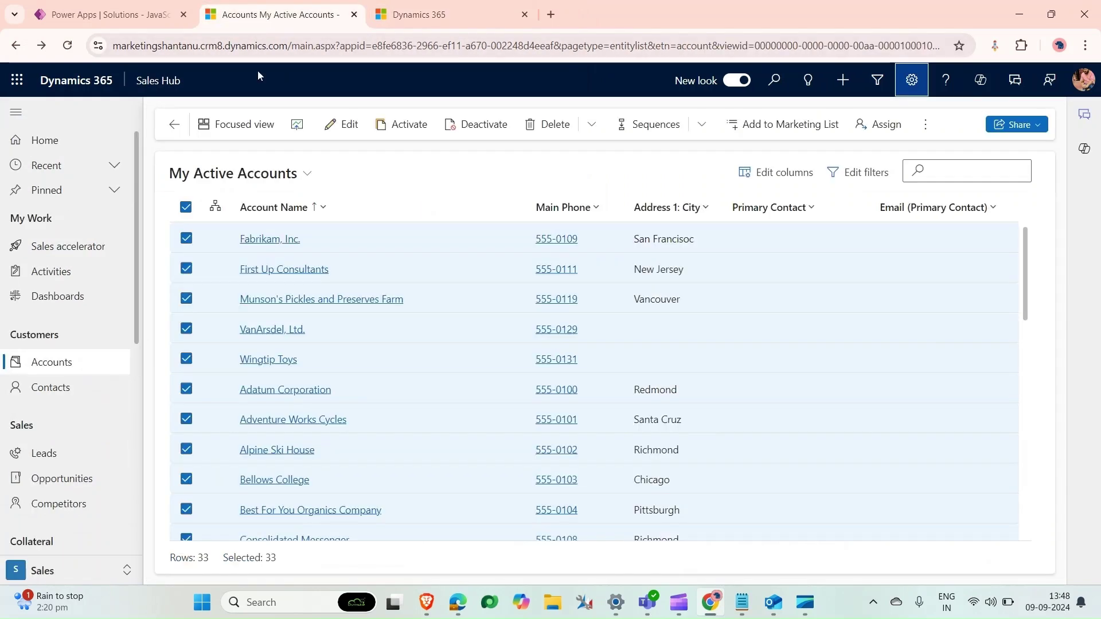
left_click(68, 45)
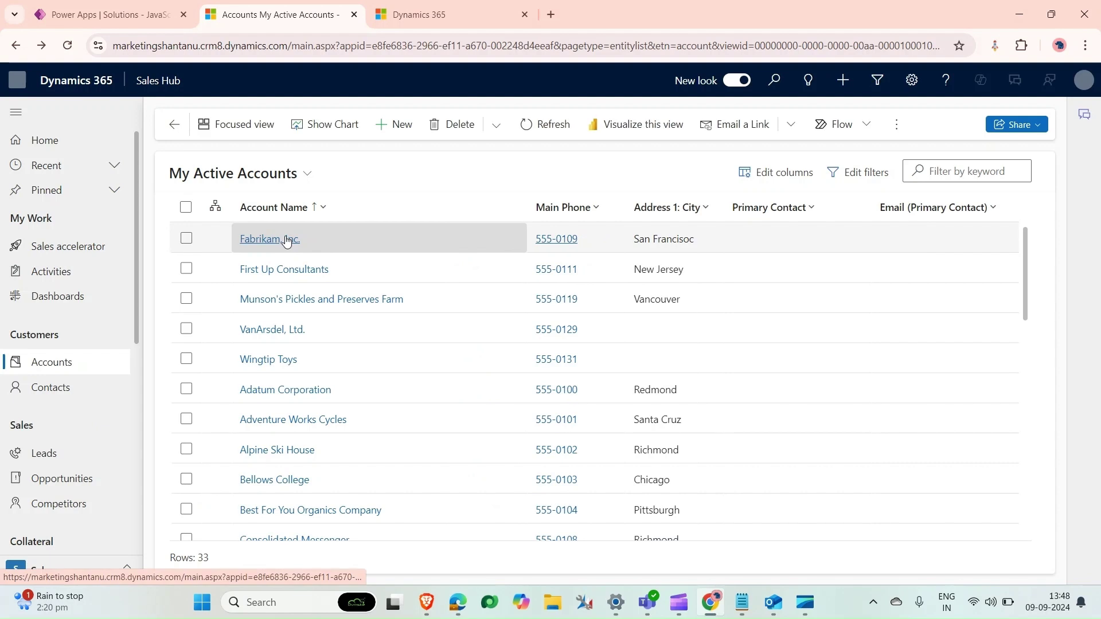
left_click(68, 45)
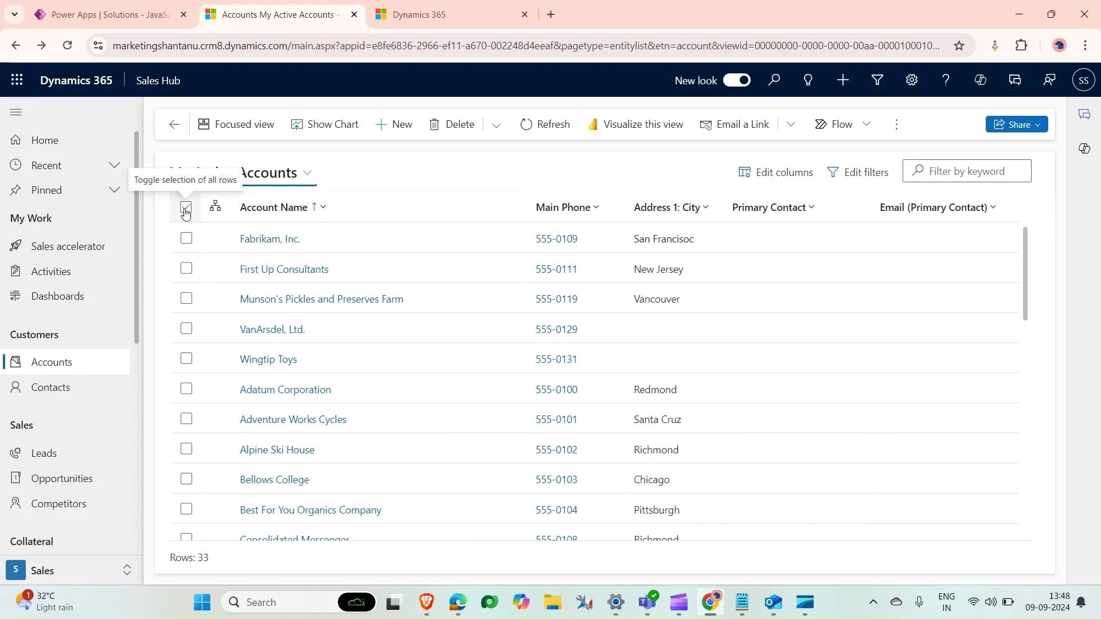
left_click(186, 208)
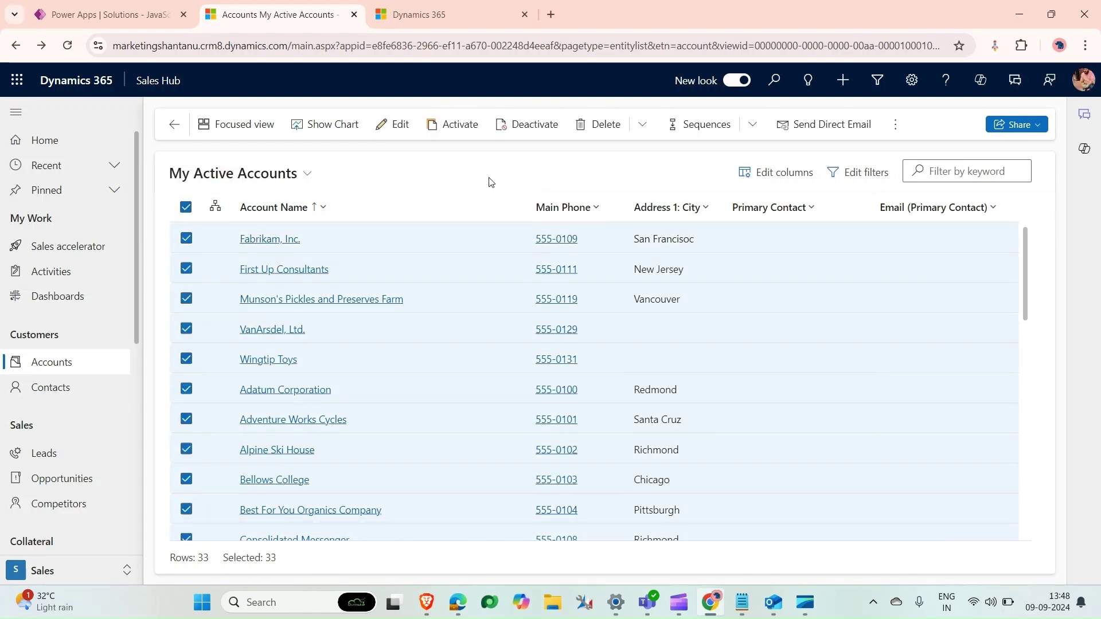
left_click(826, 124)
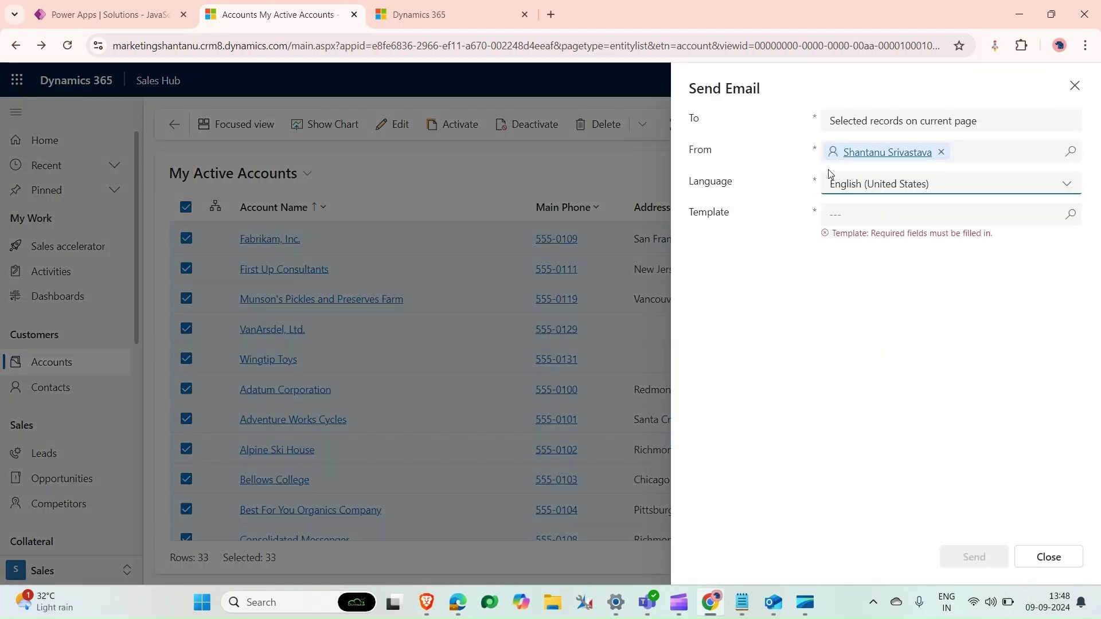
left_click(1060, 225)
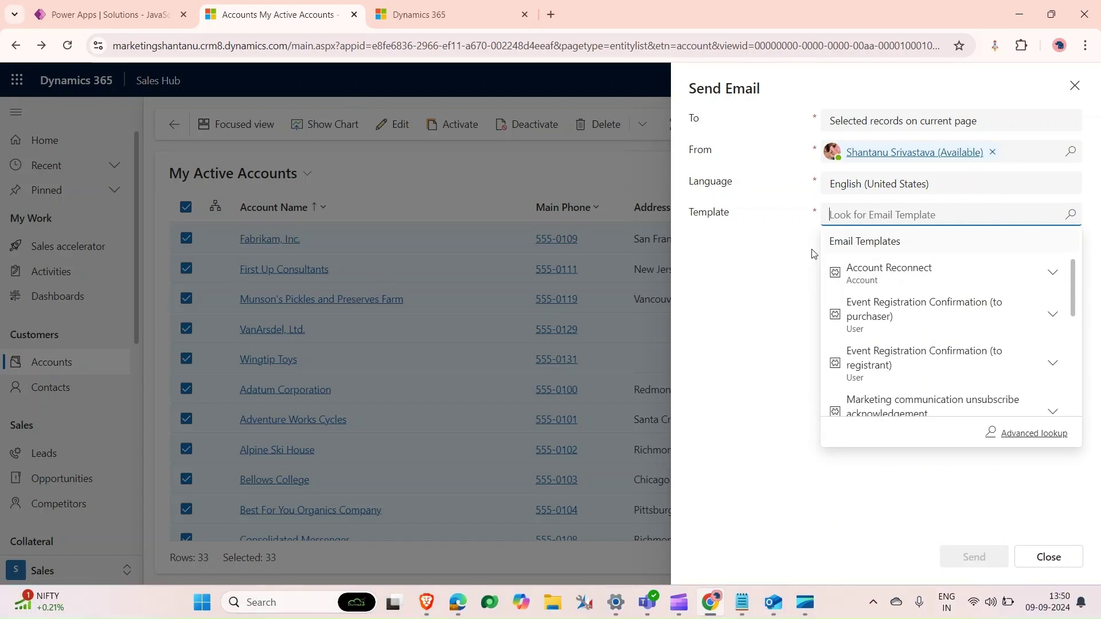
left_click(1075, 86)
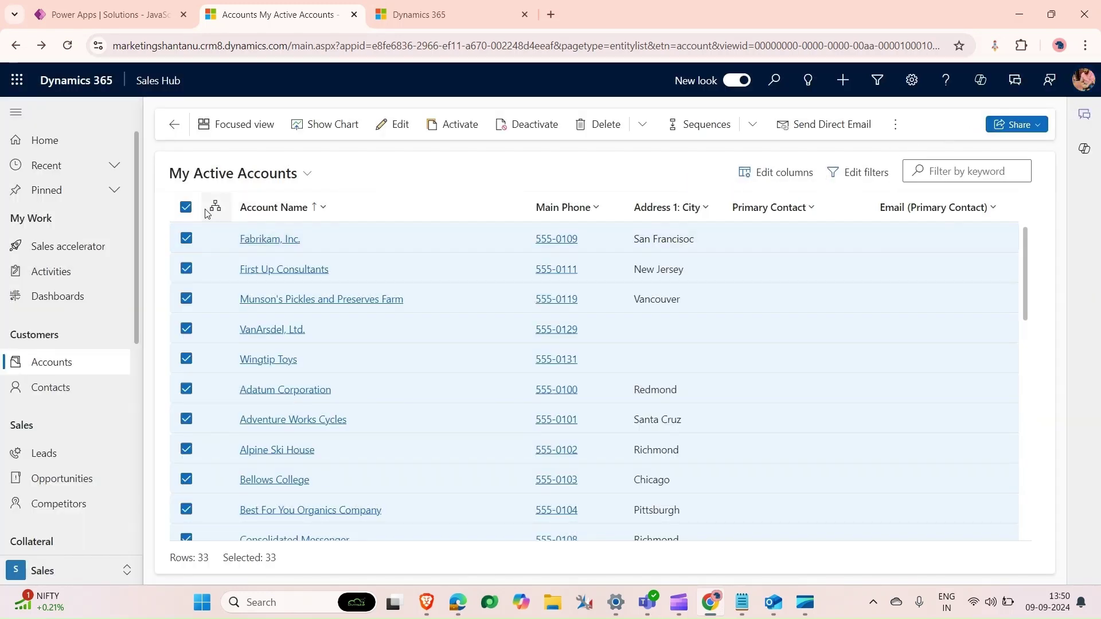
left_click(187, 207)
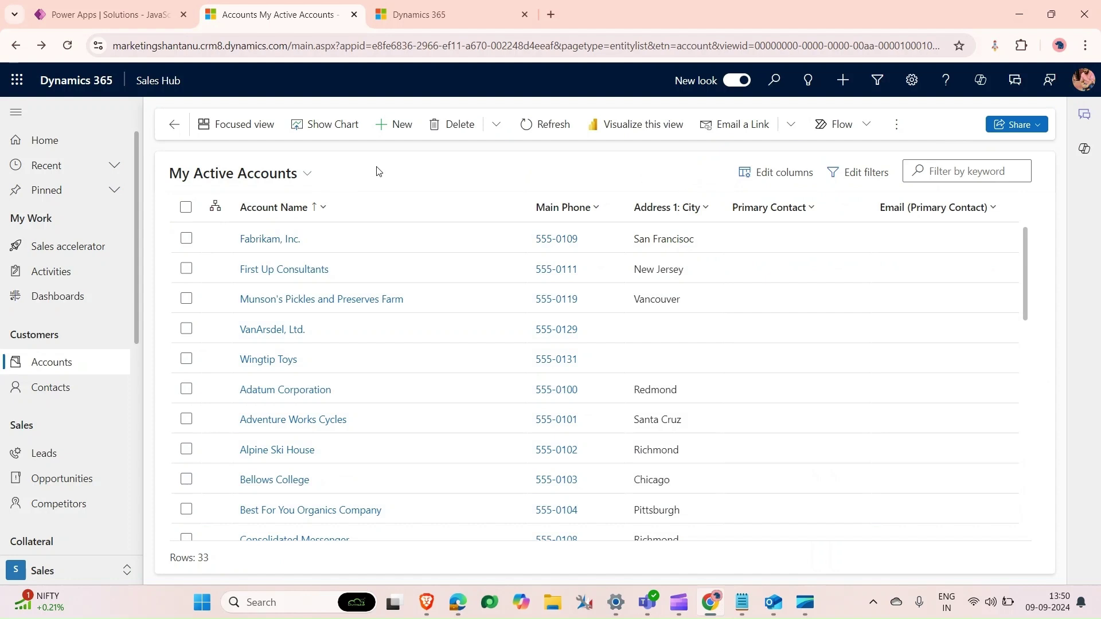
Start a new workflow process from the Power Apps solution's object list.
left_click(108, 15)
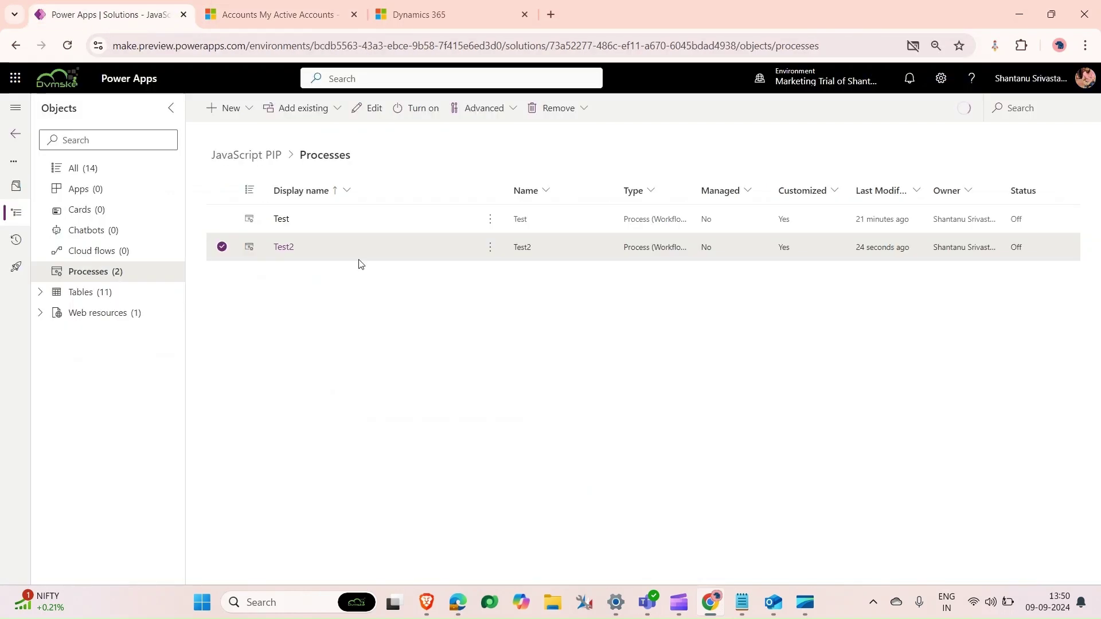
left_click(57, 175)
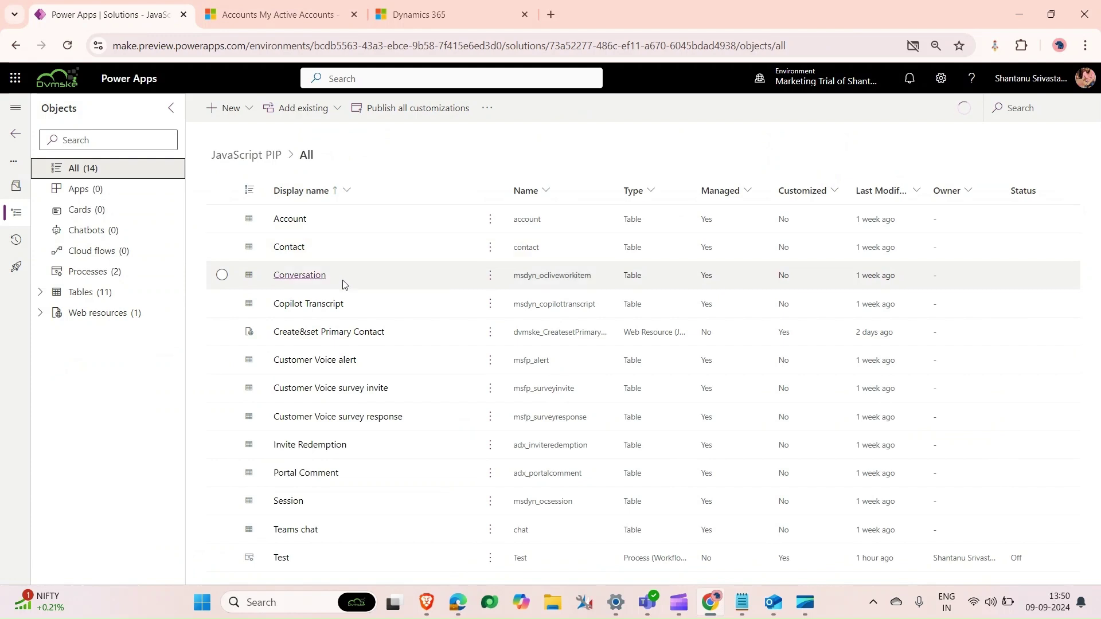
left_click(245, 123)
mouse_move(245, 156)
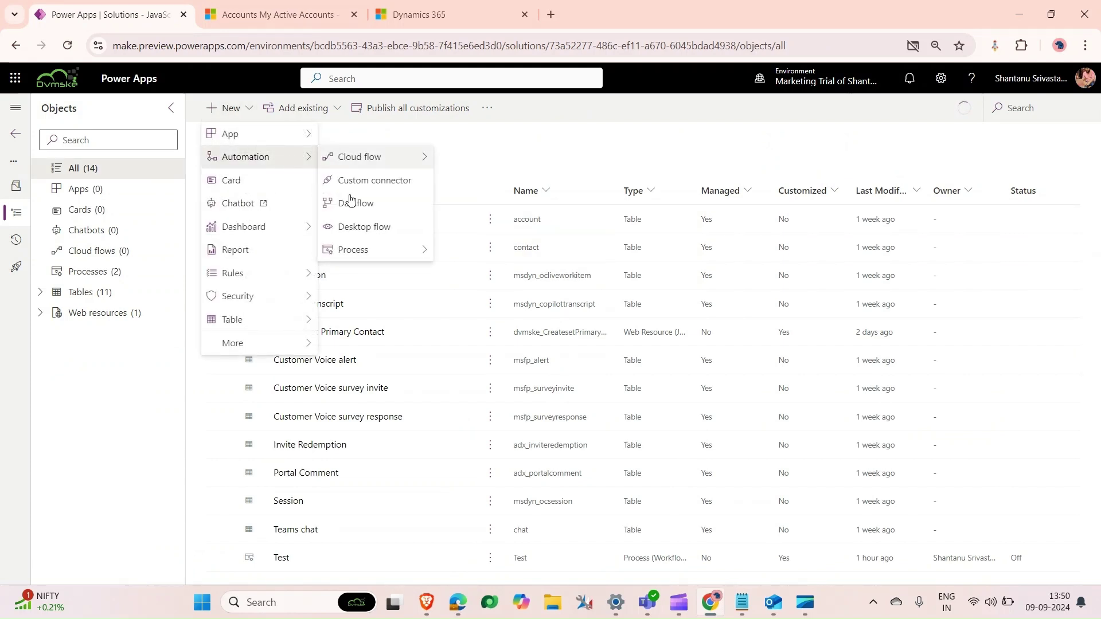
mouse_move(352, 249)
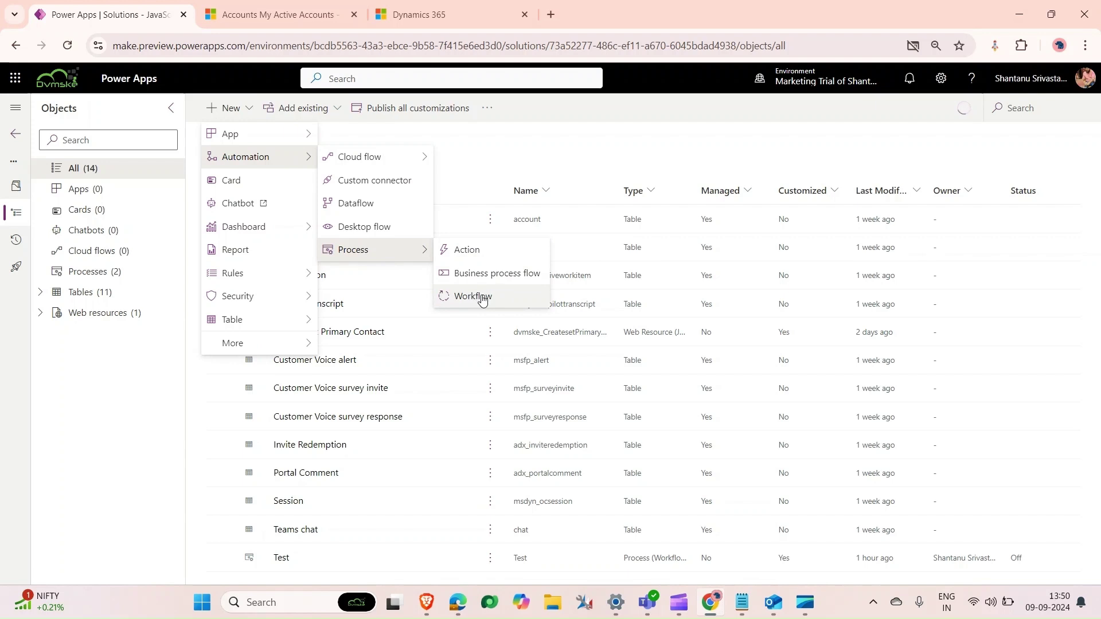
left_click(483, 296)
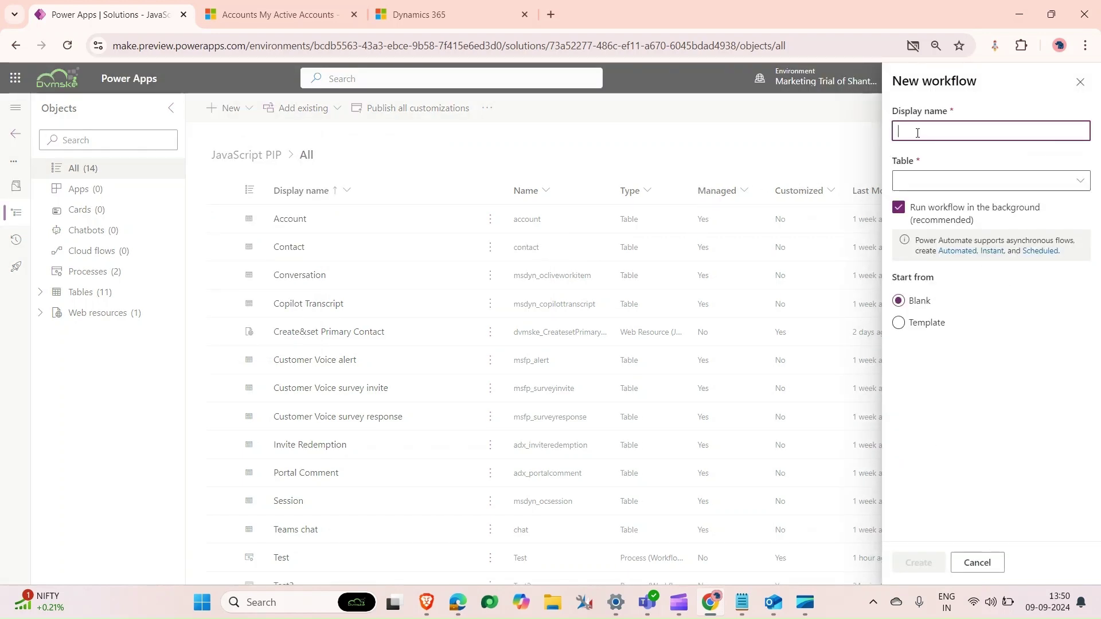
type("Send Bulk Email")
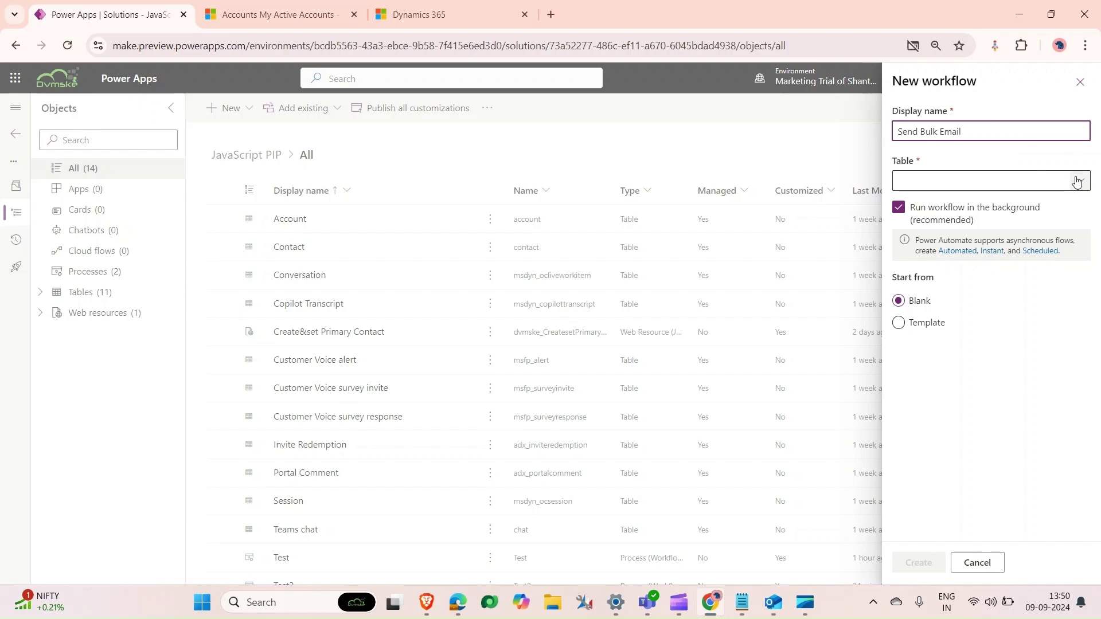
Set the workflow's table to Contact and turn off background running.
left_click(1077, 182)
scroll(731, 346, "down", 3)
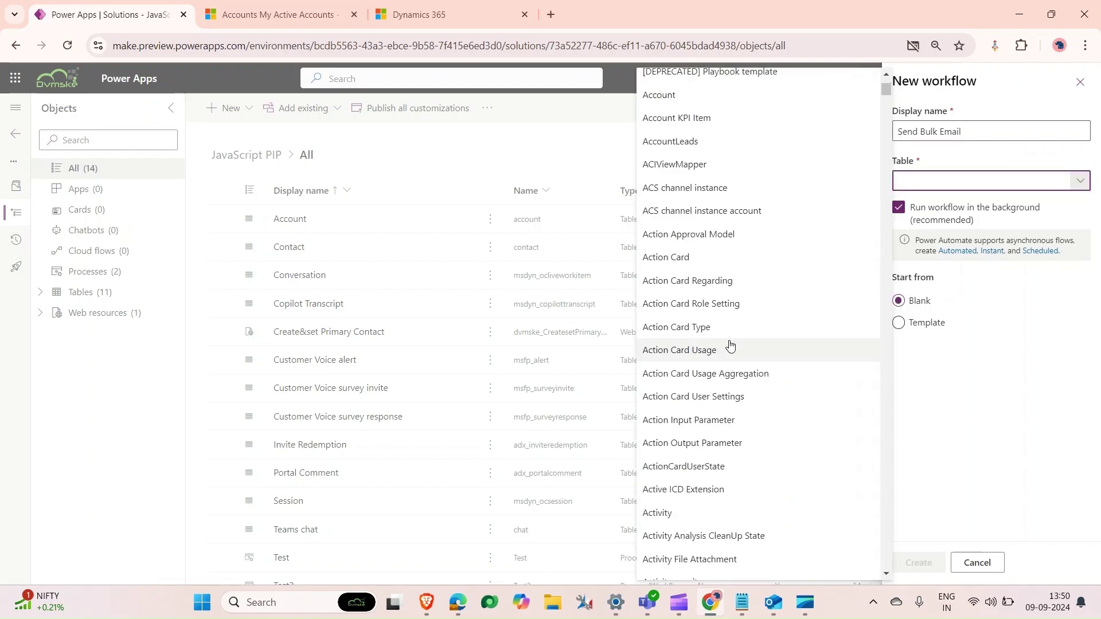
scroll(730, 346, "down", 4)
scroll(729, 346, "down", 5)
scroll(729, 346, "down", 5)
scroll(729, 345, "down", 6)
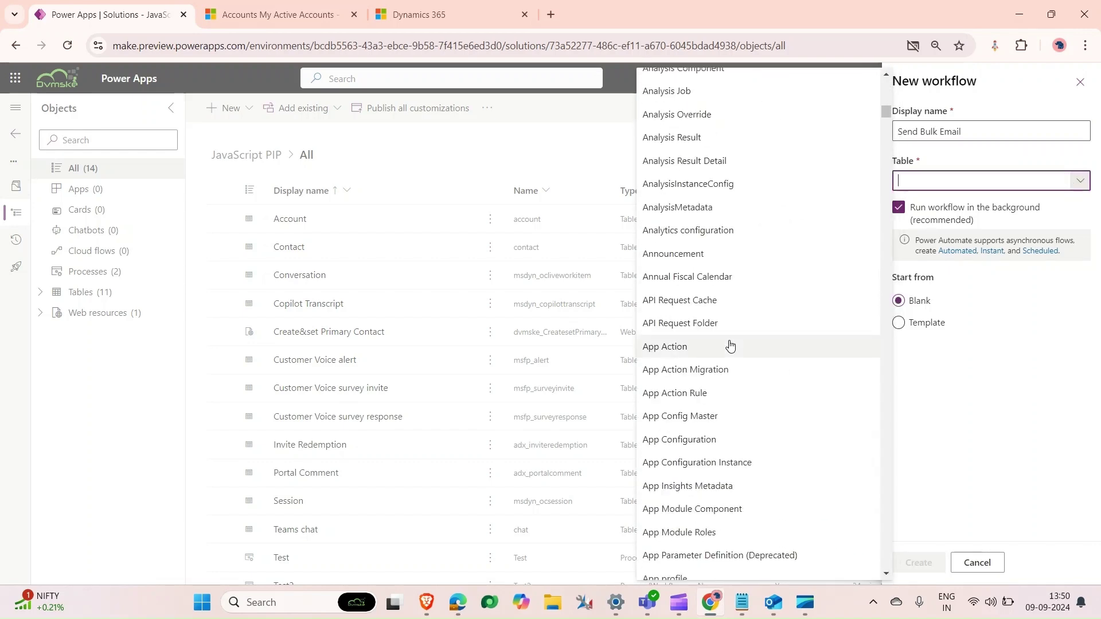
scroll(730, 346, "down", 3)
scroll(732, 340, "down", 3)
left_click_drag(886, 135, 887, 246)
scroll(685, 229, "up", 10)
scroll(691, 233, "up", 2)
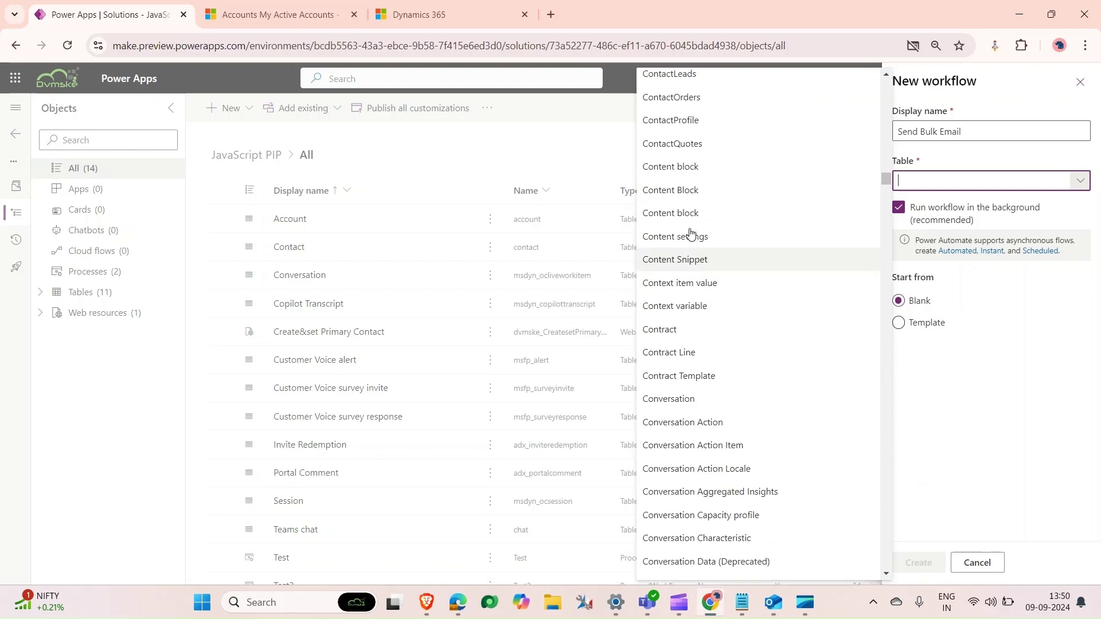
scroll(692, 232, "up", 2)
scroll(697, 207, "up", 2)
left_click(691, 102)
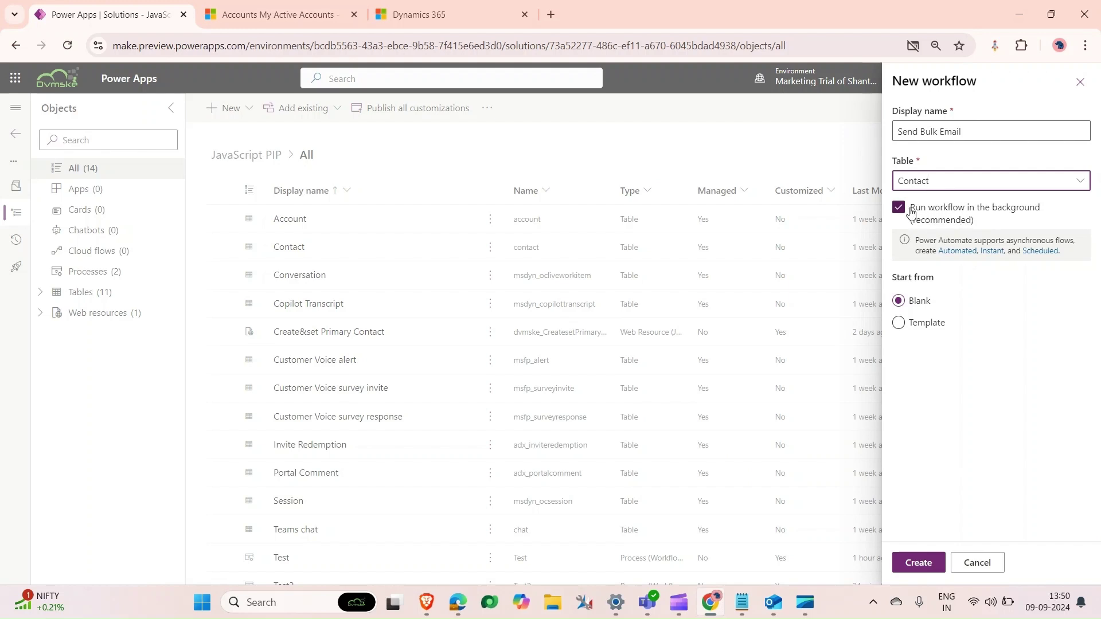
left_click(902, 210)
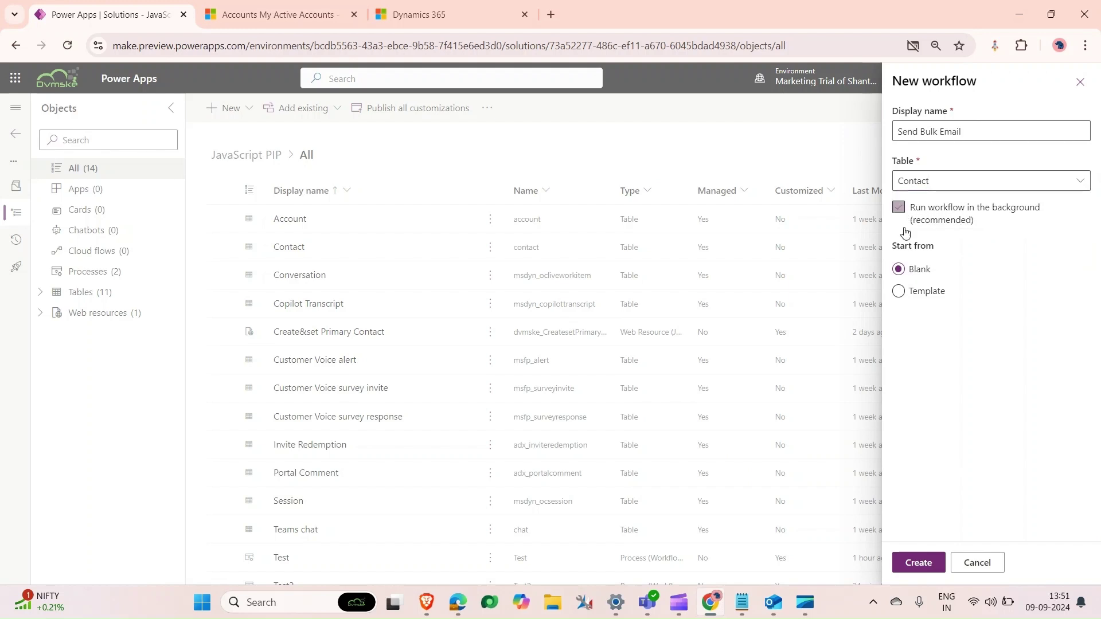
Create the workflow, mark it as an on-demand process, and set Scope to Organization.
left_click(922, 565)
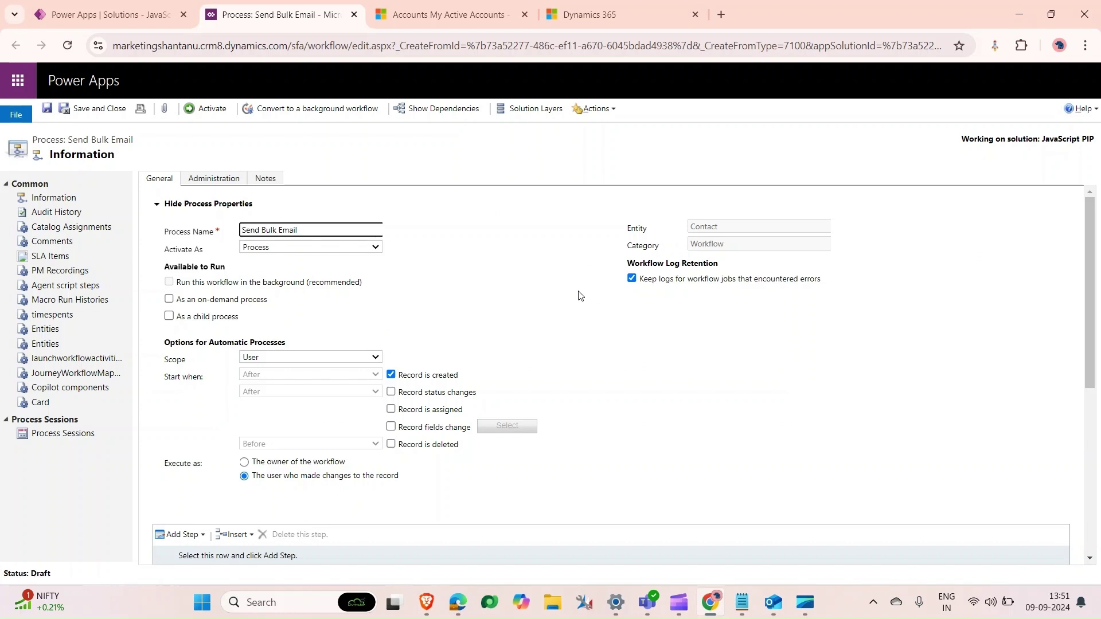
left_click(170, 300)
scroll(395, 293, "down", 3)
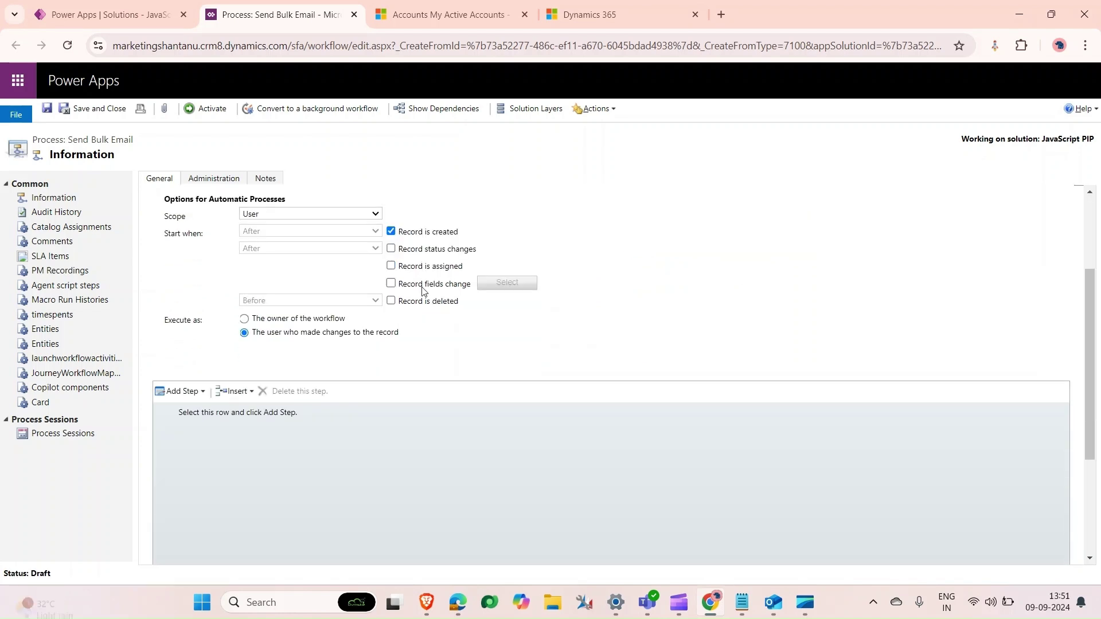
left_click(376, 216)
left_click(345, 280)
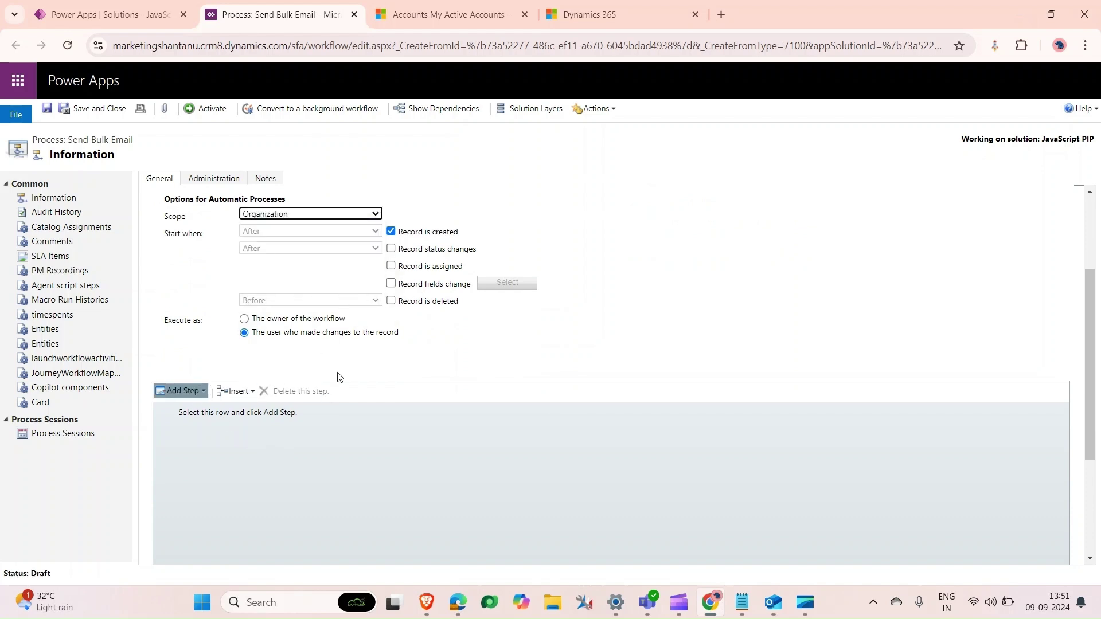
scroll(299, 468, "down", 3)
scroll(299, 468, "up", 2)
scroll(284, 469, "up", 2)
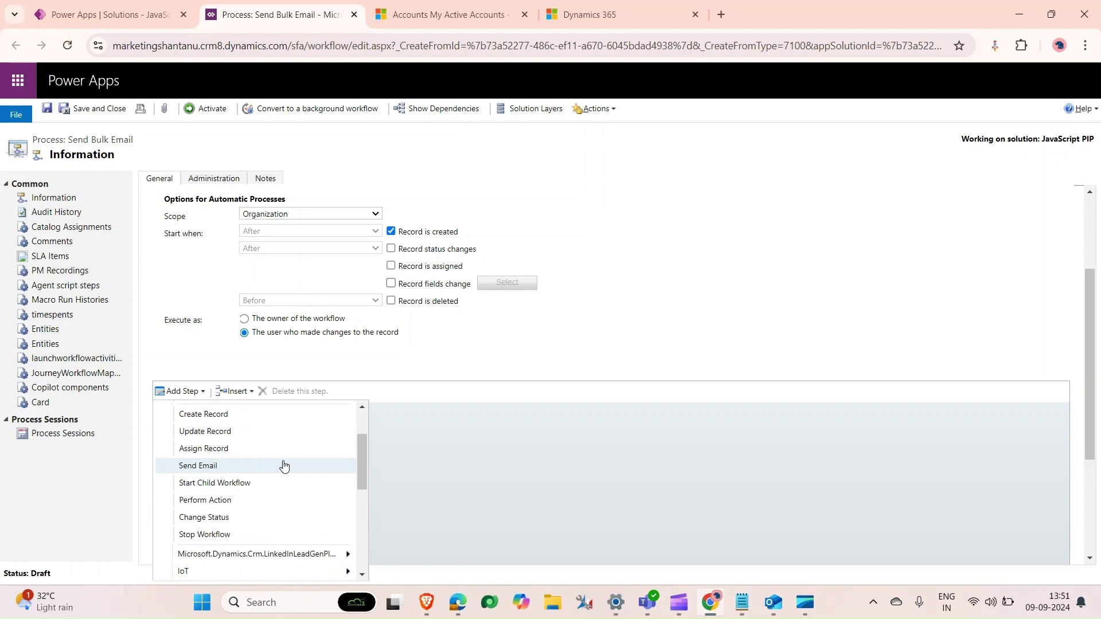
Add a Send Email step with the contact's Created By as sender.
left_click(284, 466)
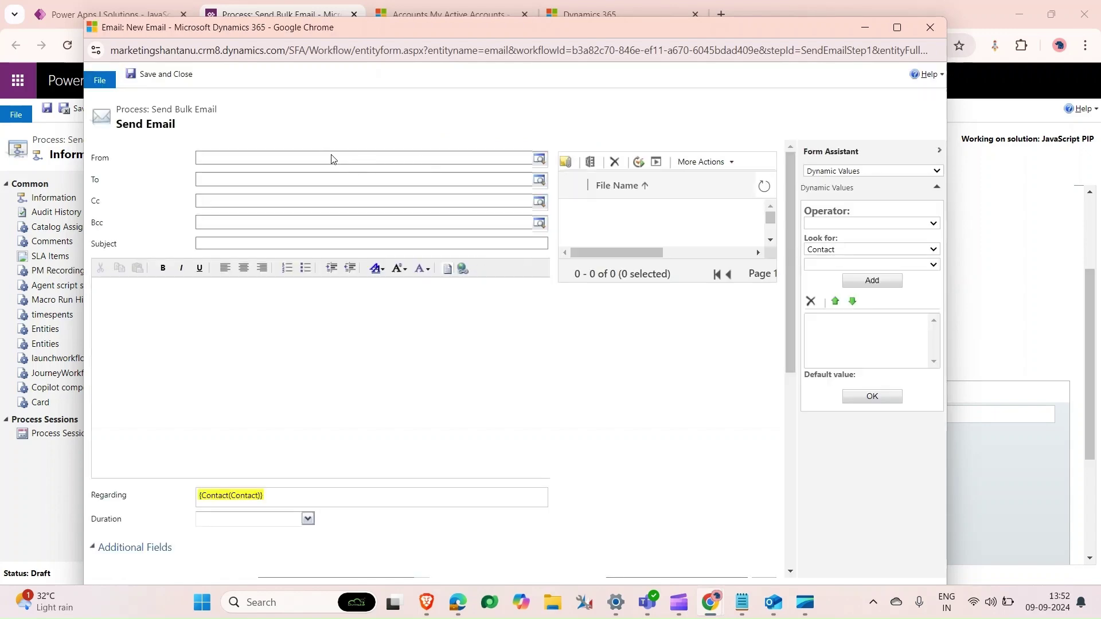
left_click(333, 160)
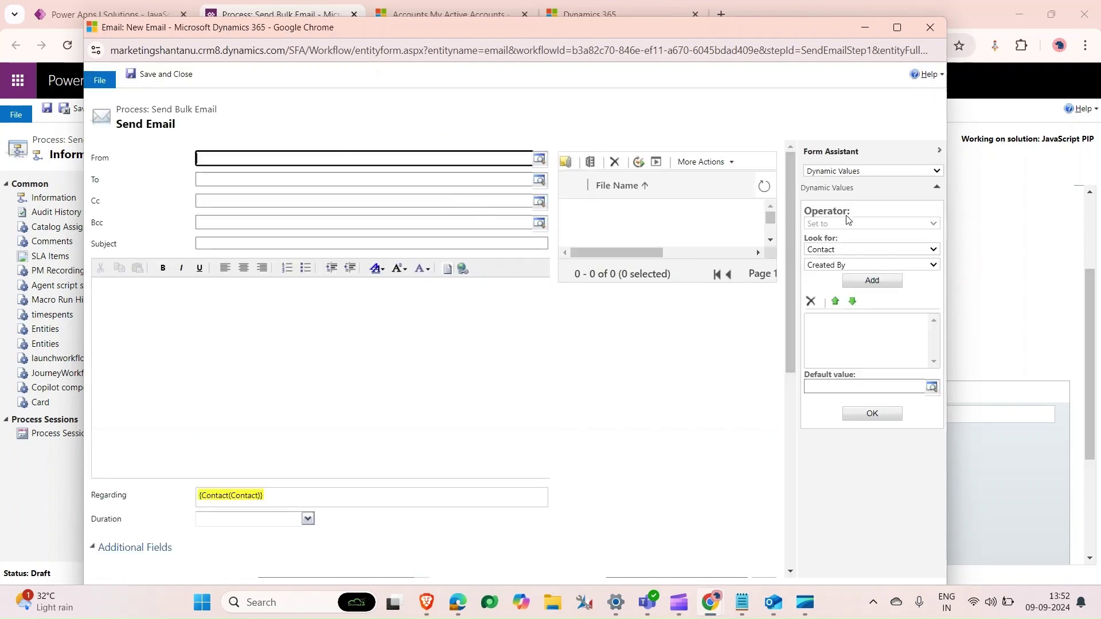
left_click(872, 280)
left_click(873, 413)
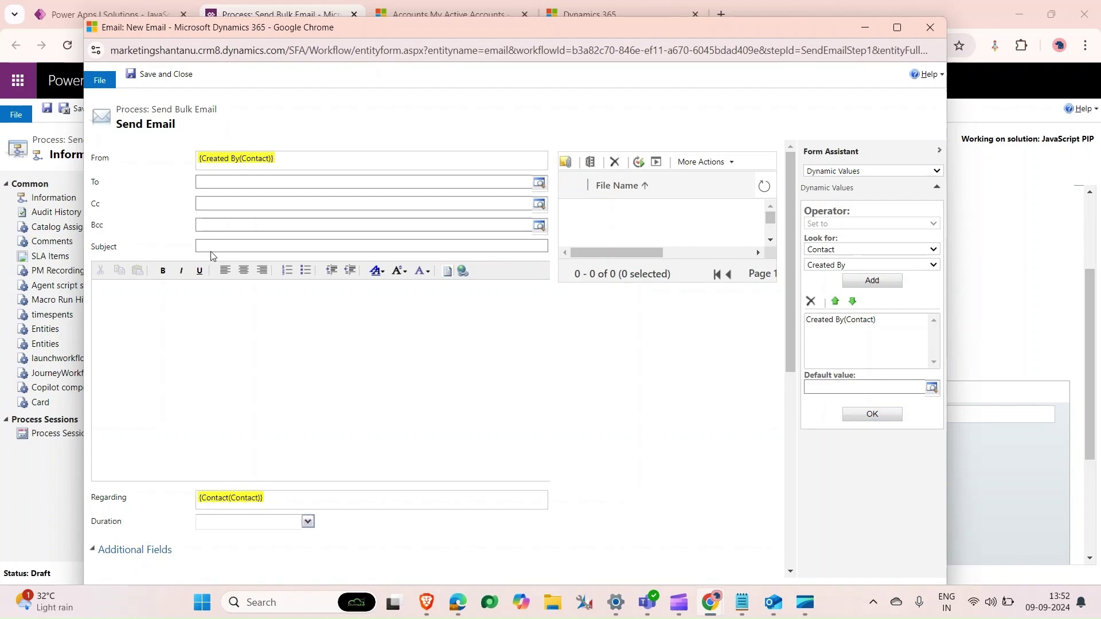
Set the recipient to the contact's Company Name and begin the subject line.
left_click(261, 187)
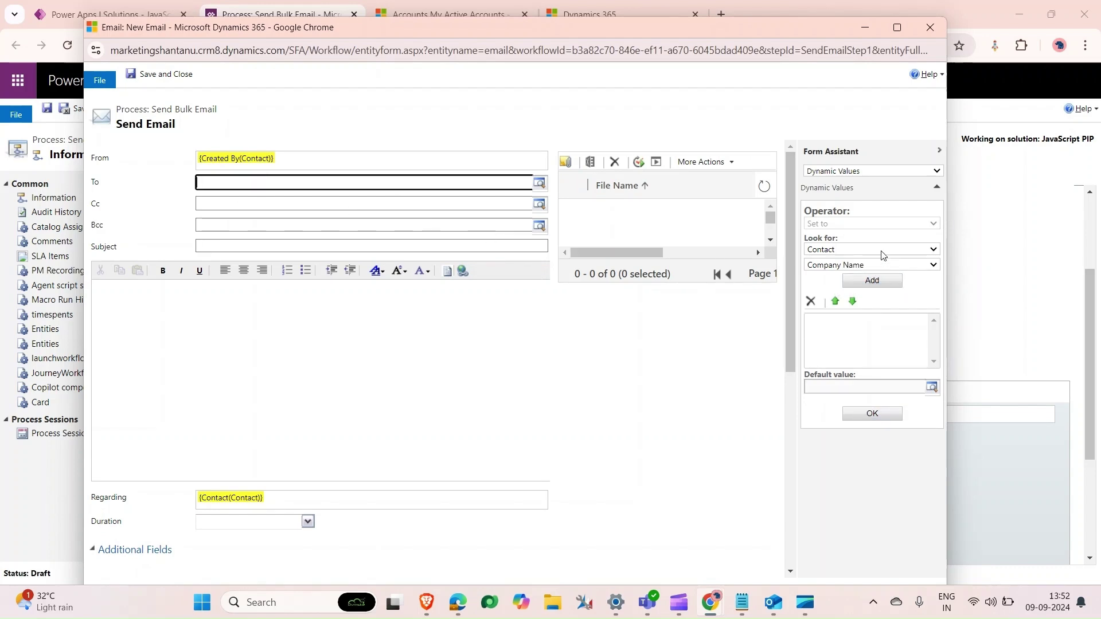
left_click(879, 266)
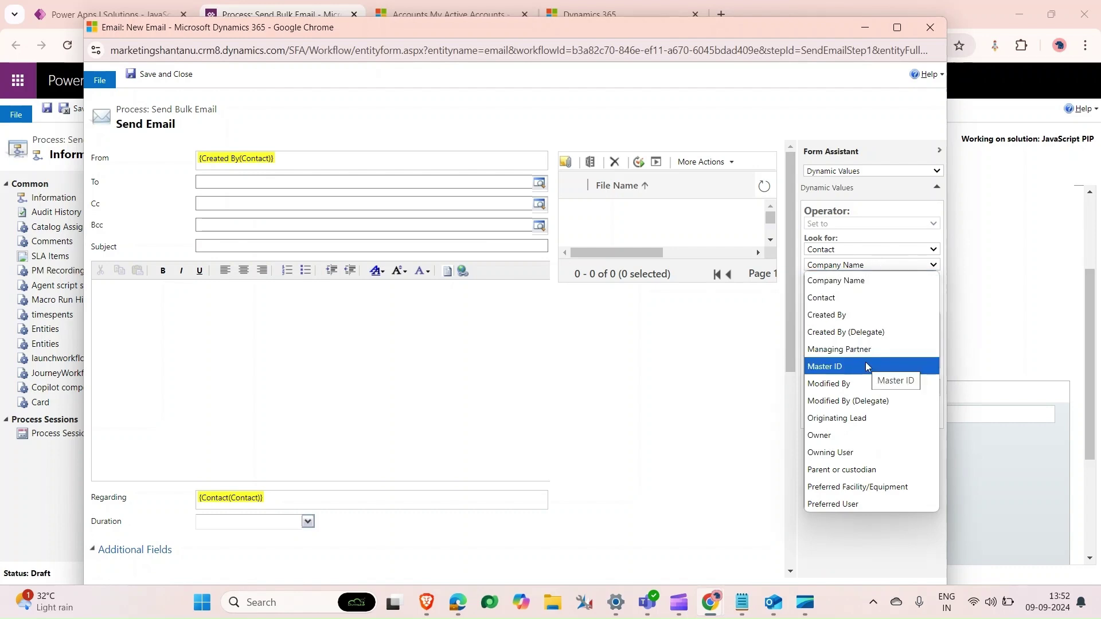
left_click(885, 281)
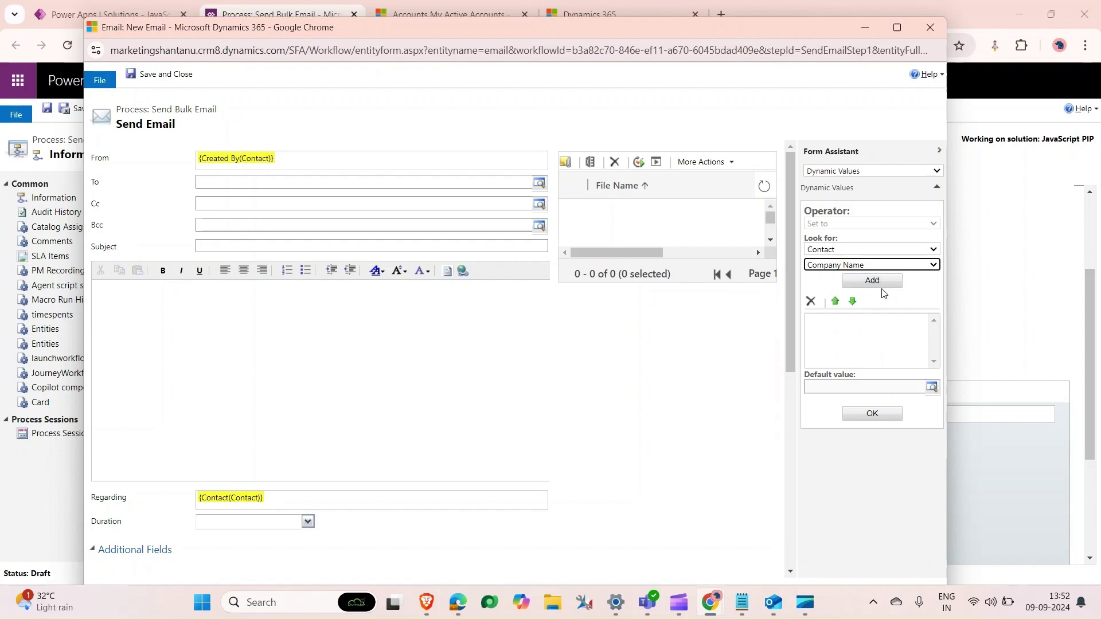
left_click(871, 414)
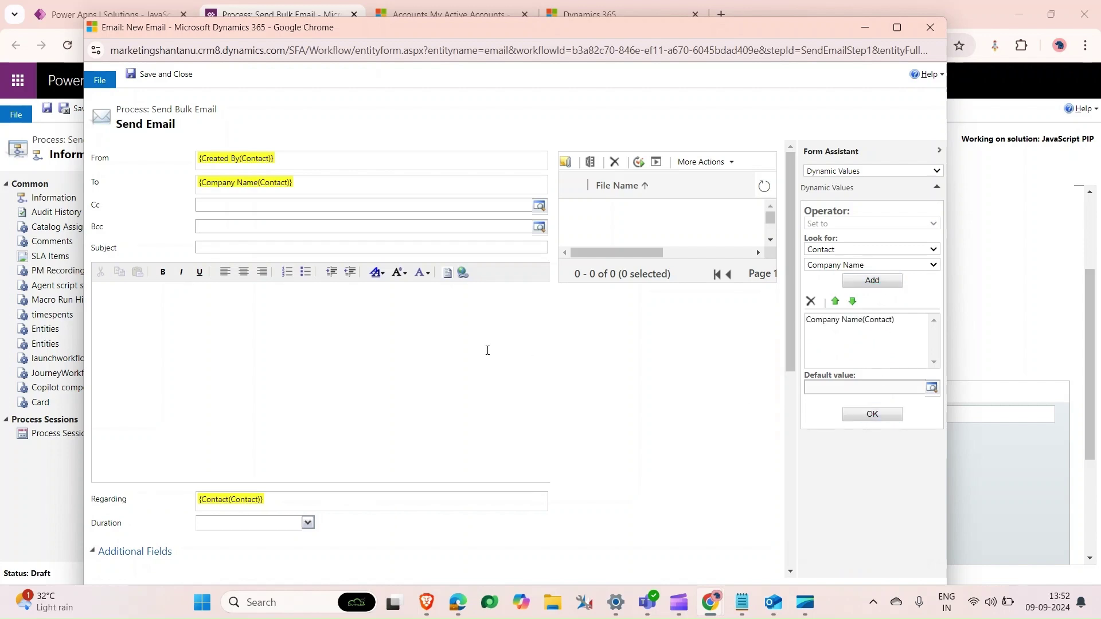
left_click(224, 251)
type("Hi This si for testing purpose")
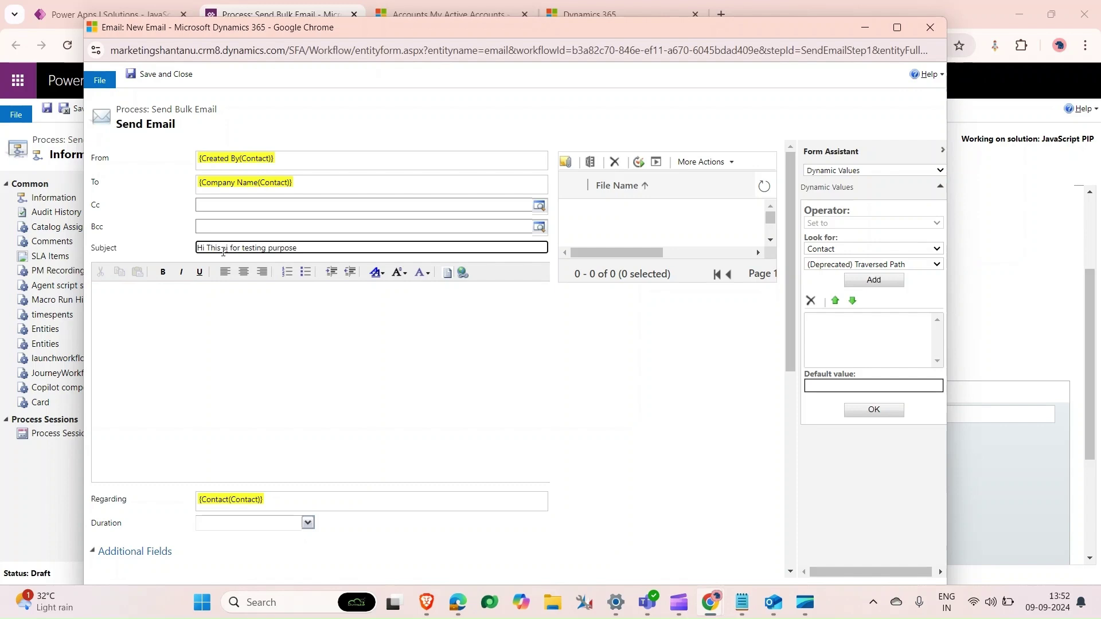
Write a body greeting the contact by Full Name, signed D365 Admin, and save the step.
left_click(115, 309)
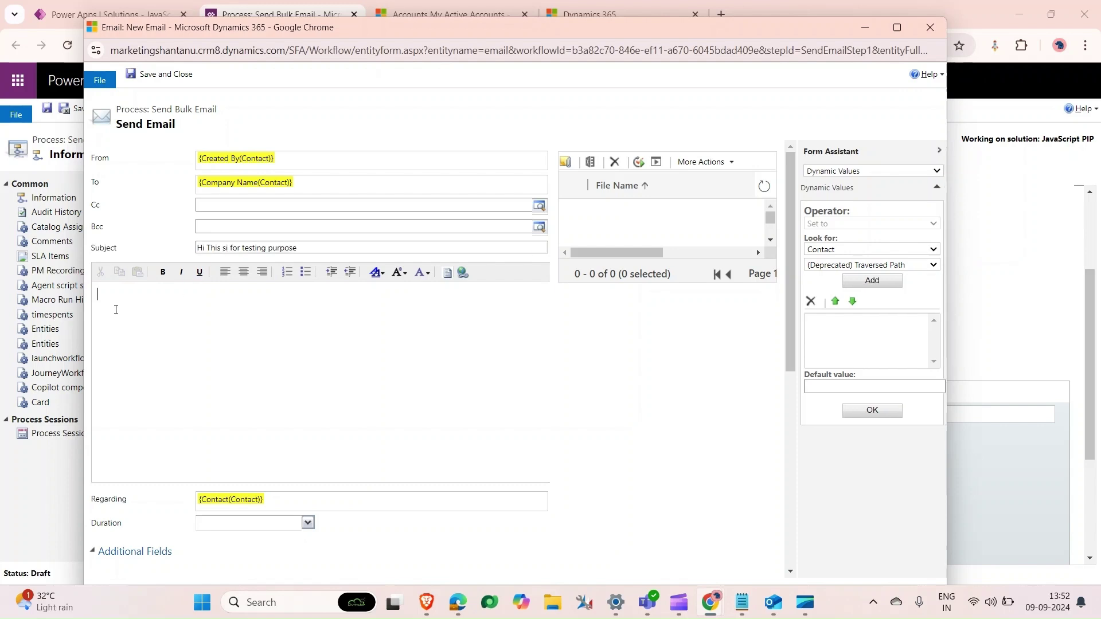
type("Hi")
left_click(899, 265)
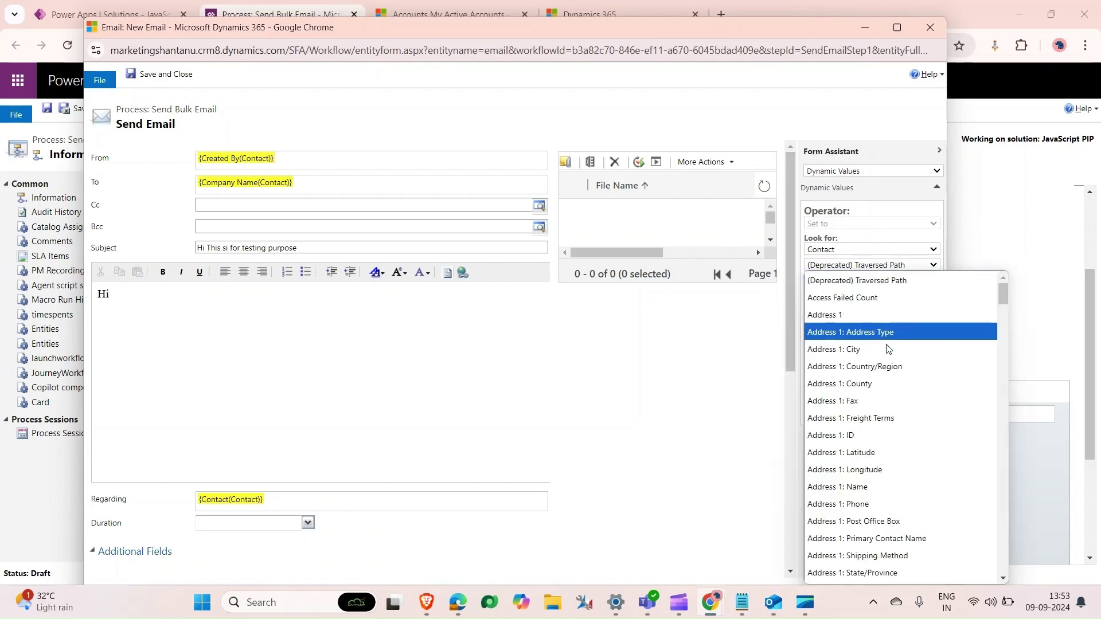
scroll(887, 365, "down", 5)
scroll(889, 357, "down", 5)
scroll(890, 359, "up", 1)
scroll(889, 360, "down", 5)
scroll(890, 361, "down", 5)
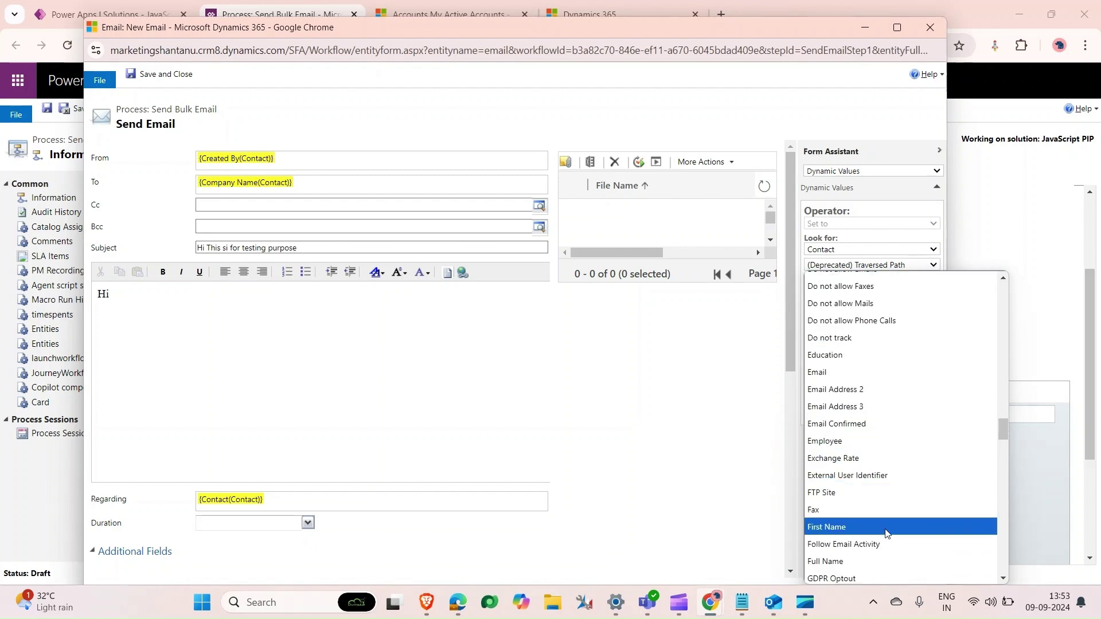
left_click(866, 564)
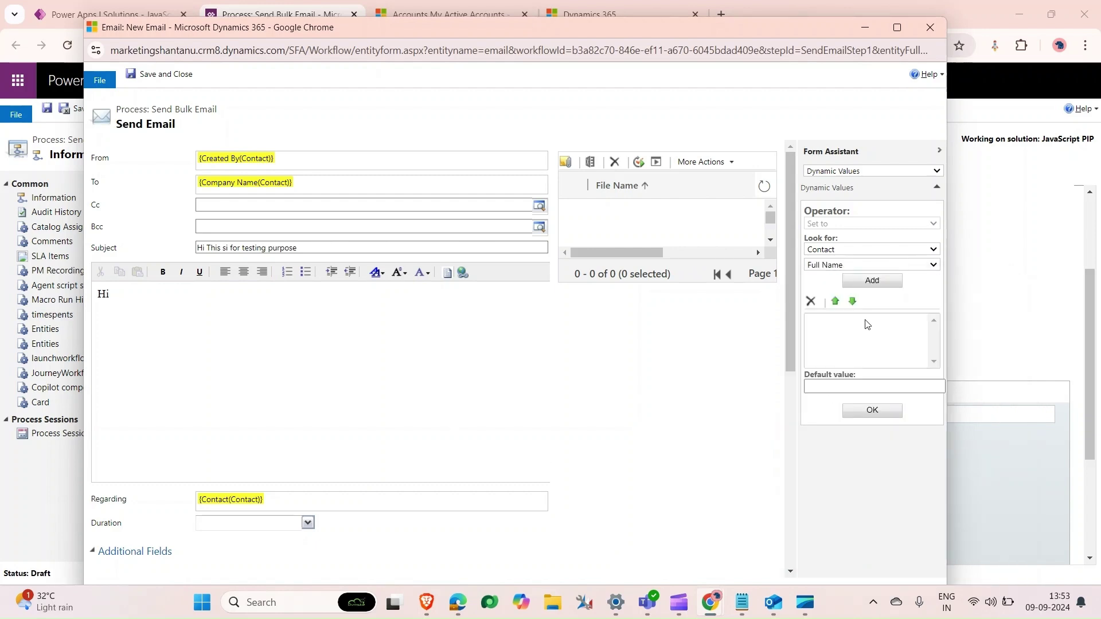
left_click(872, 281)
left_click(872, 411)
type("This i")
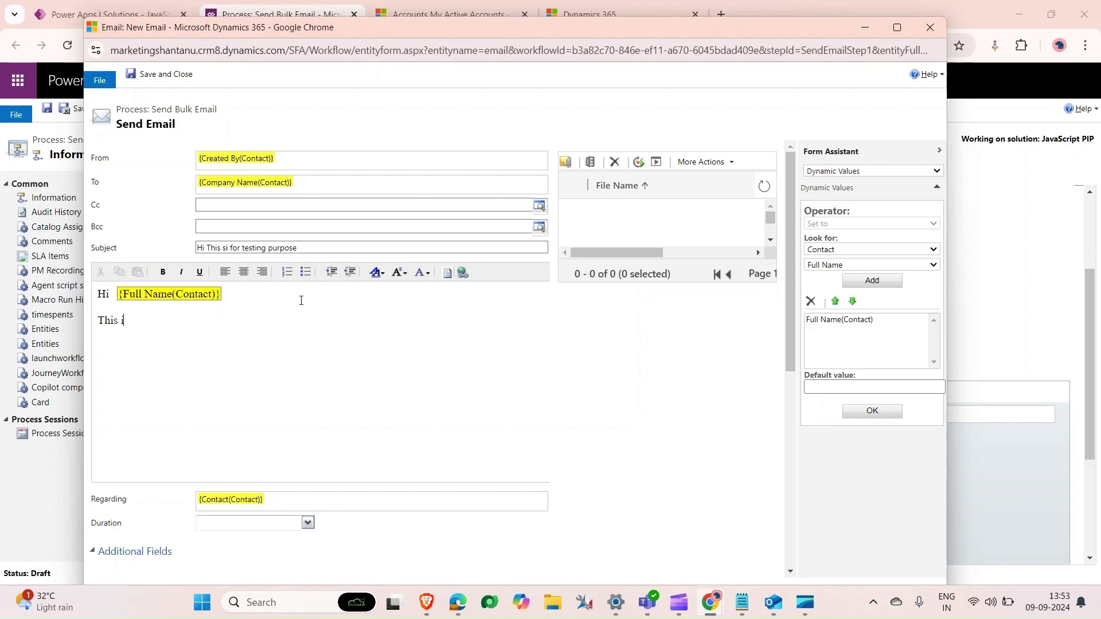
type("s fo")
type("r testing.")
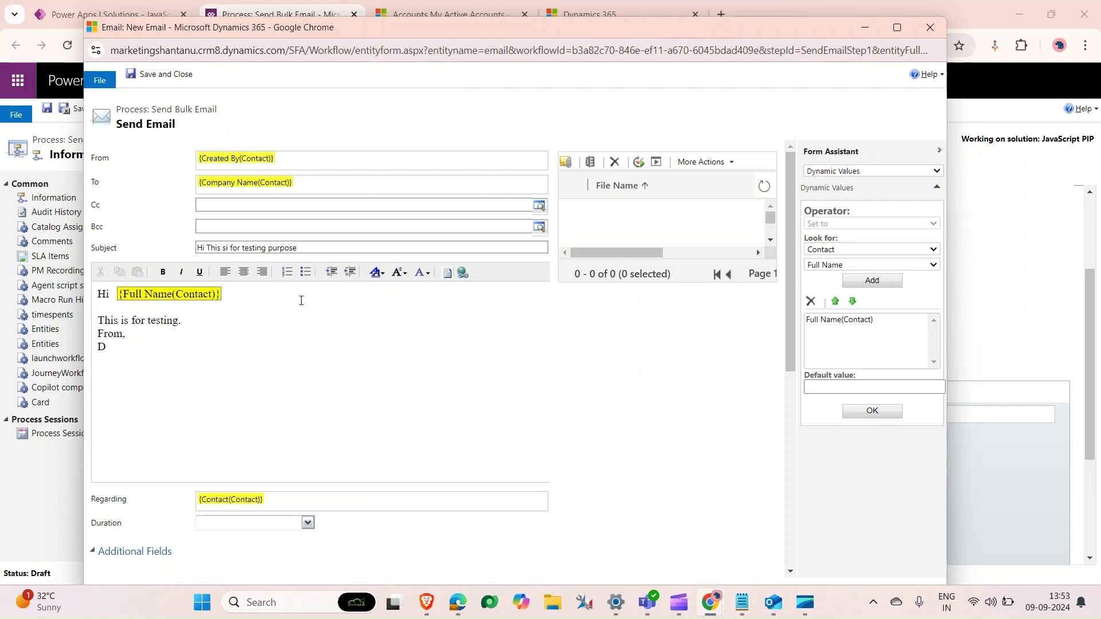
type("365 Ad")
type("min")
left_click(165, 76)
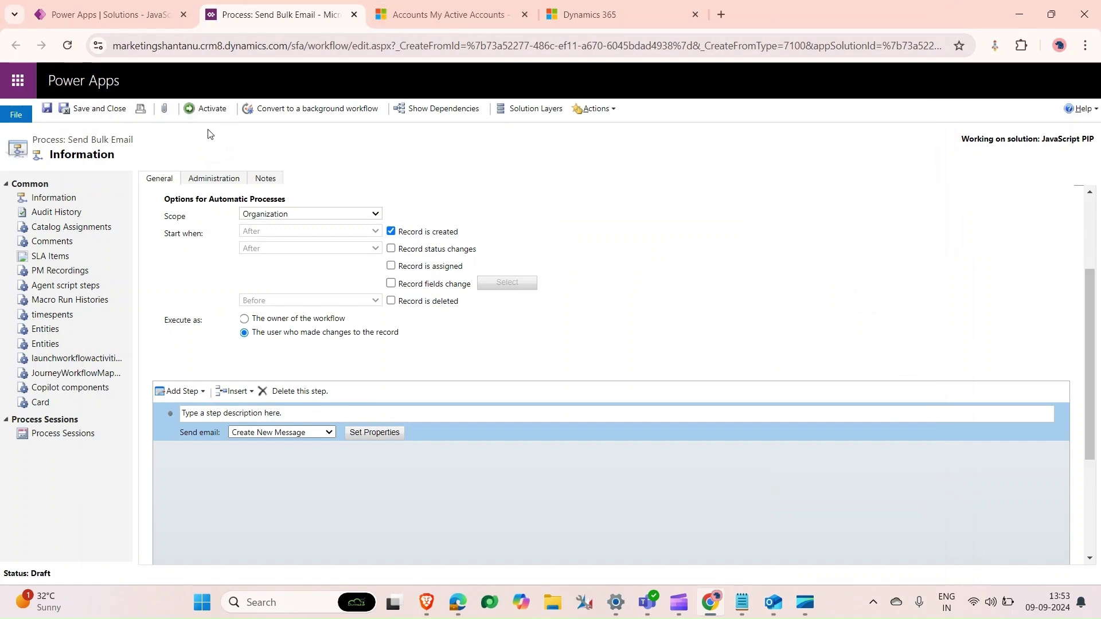
Select all 143 My Active Contacts and review the available Flow workflow options.
left_click(465, 20)
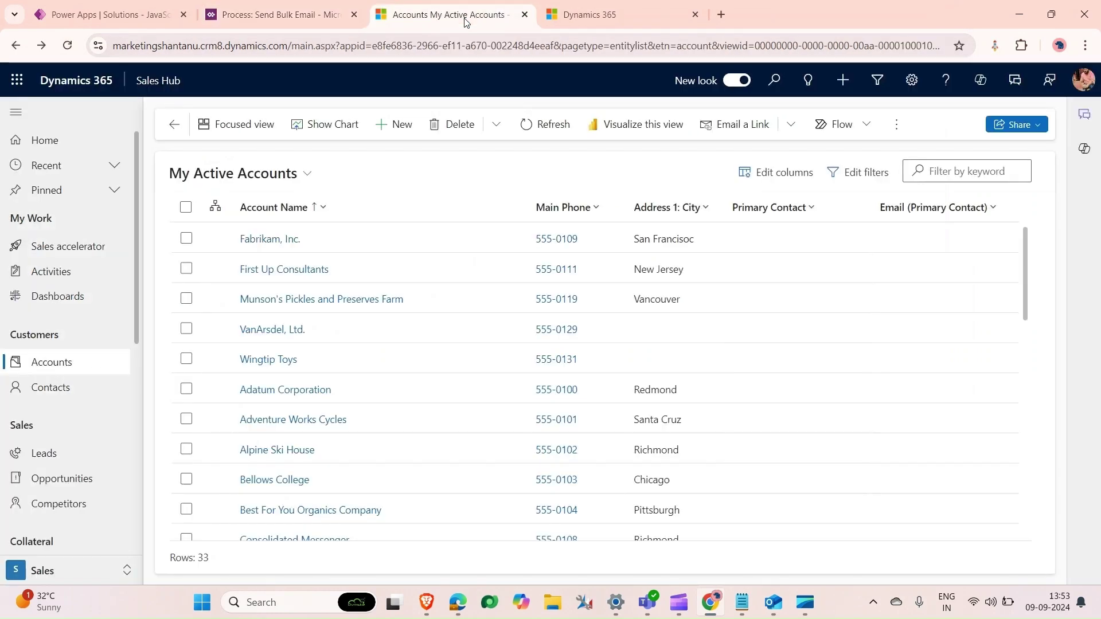
left_click(62, 388)
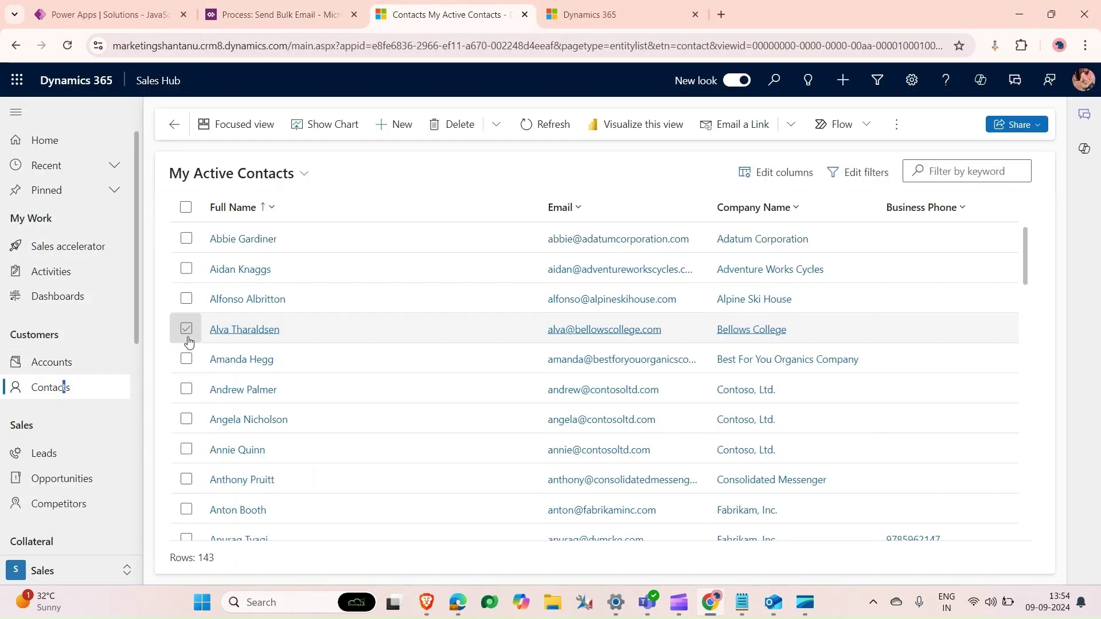
left_click(183, 212)
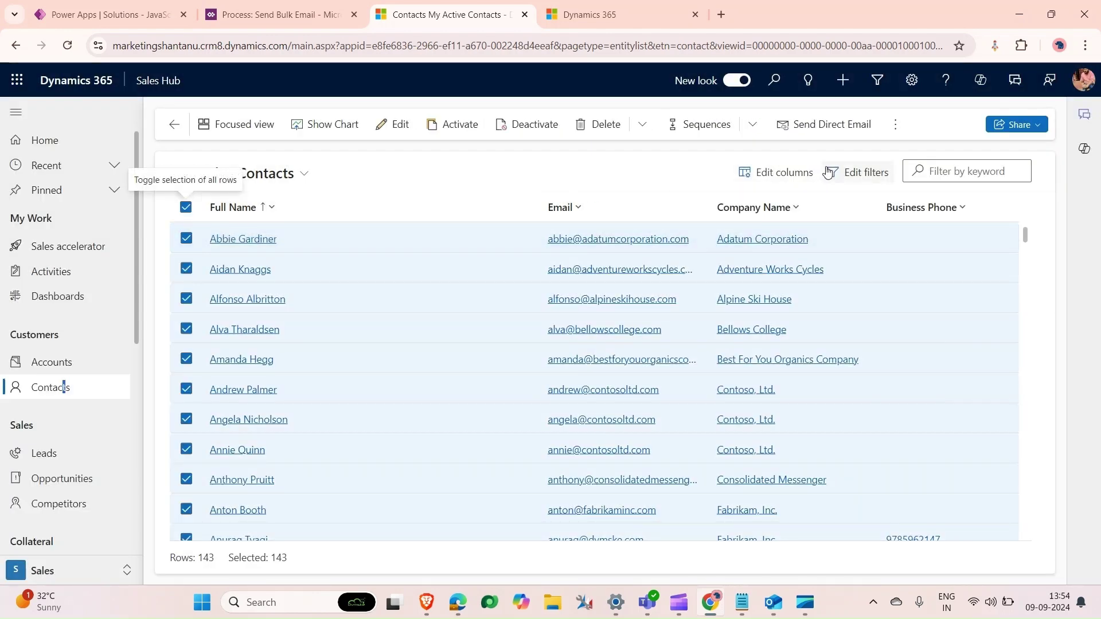
left_click(896, 126)
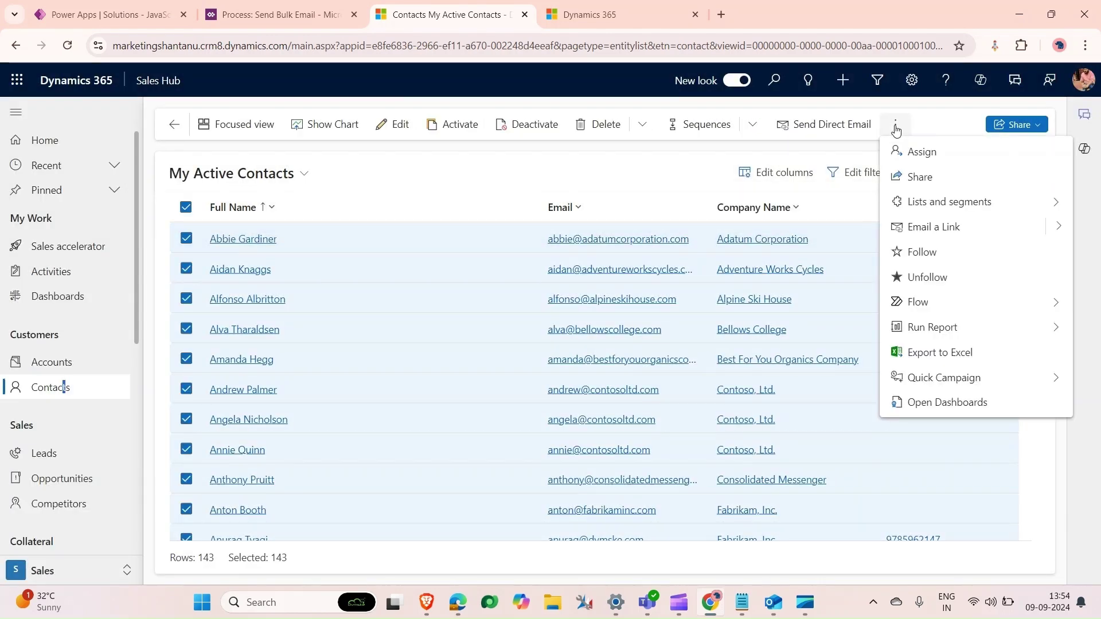
left_click(1055, 306)
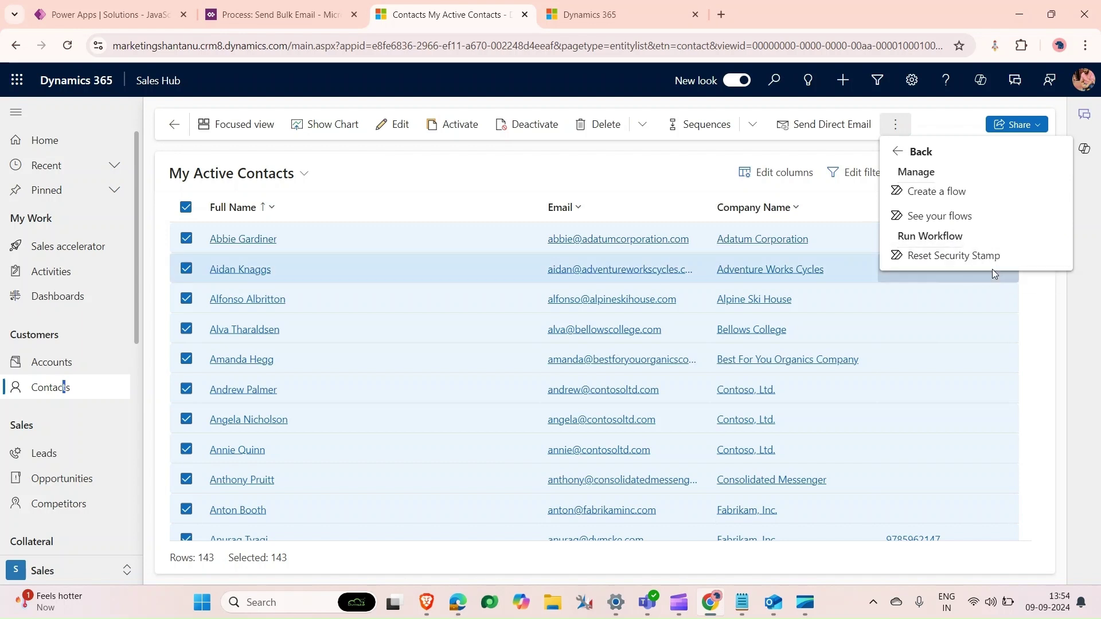
left_click(471, 176)
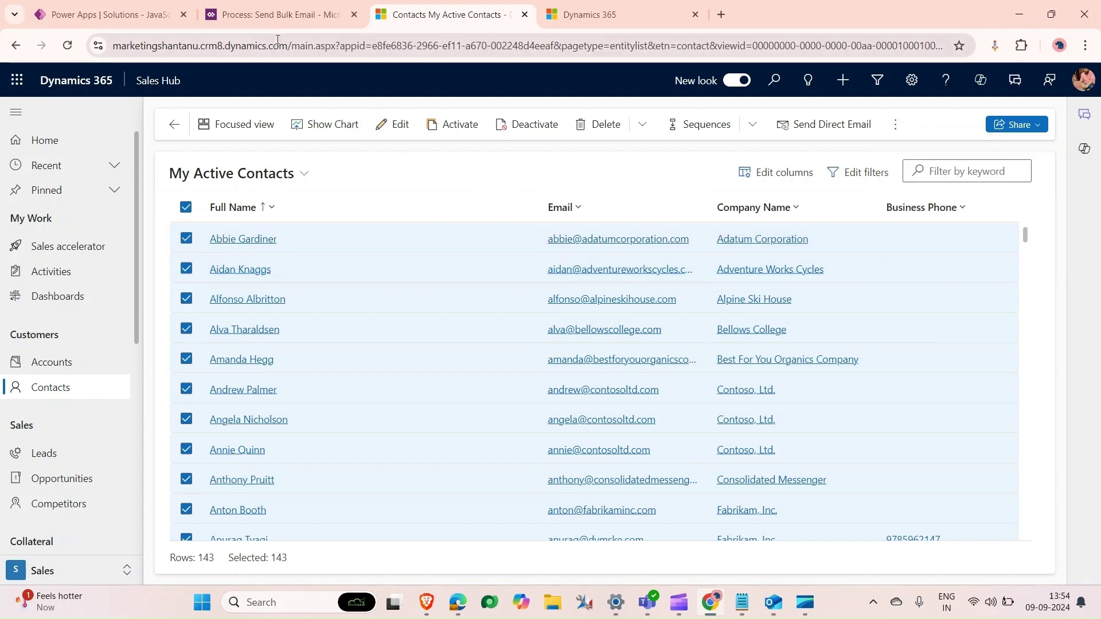
Activate the Send Bulk Email workflow, confirm it, and go back to the contacts list.
left_click(278, 20)
left_click(207, 110)
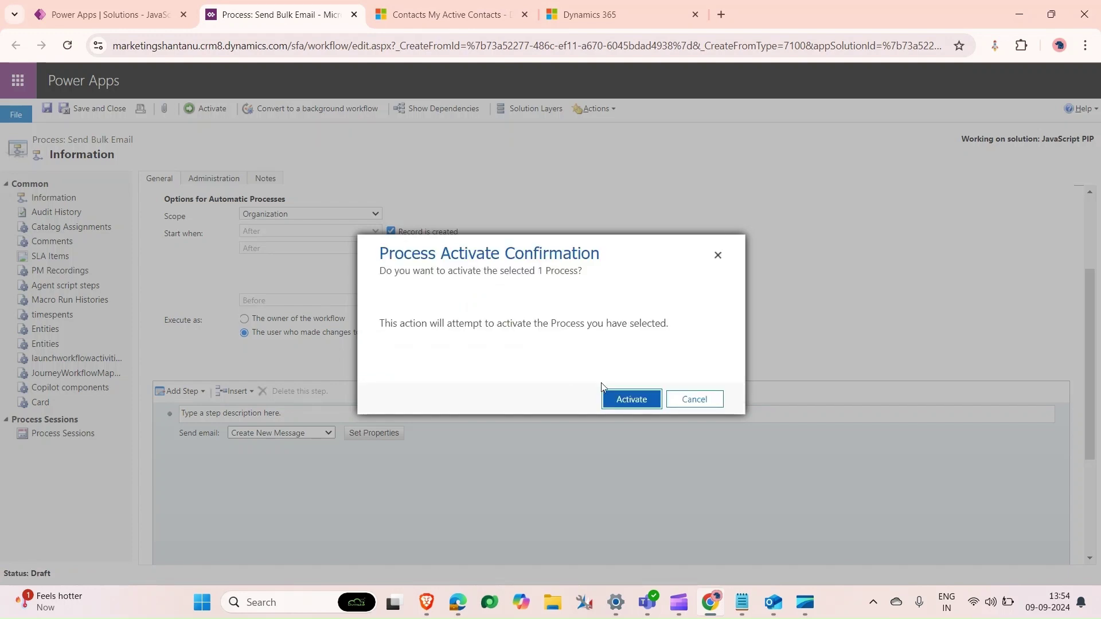
left_click(612, 396)
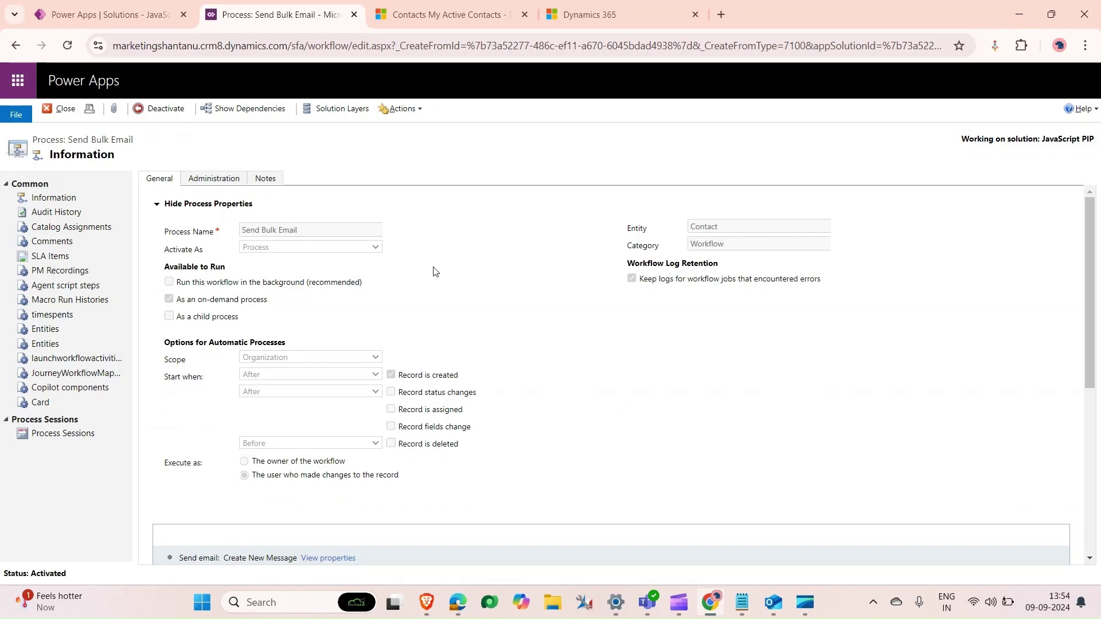
left_click(436, 15)
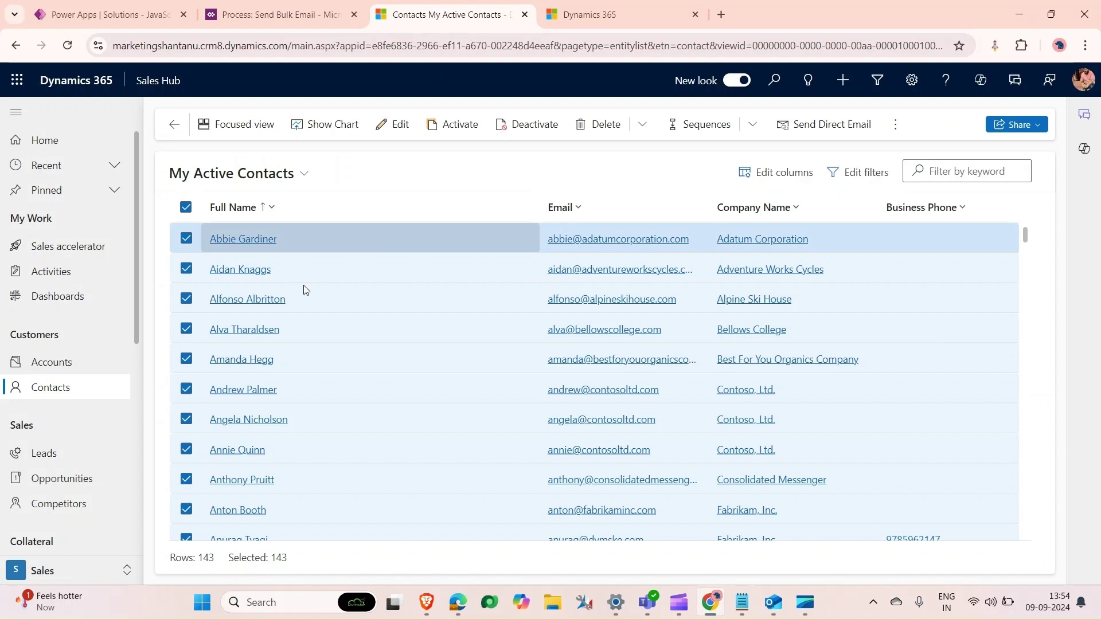
Reload contacts, select all 143, and run Send Bulk Email on them, confirming.
left_click(66, 46)
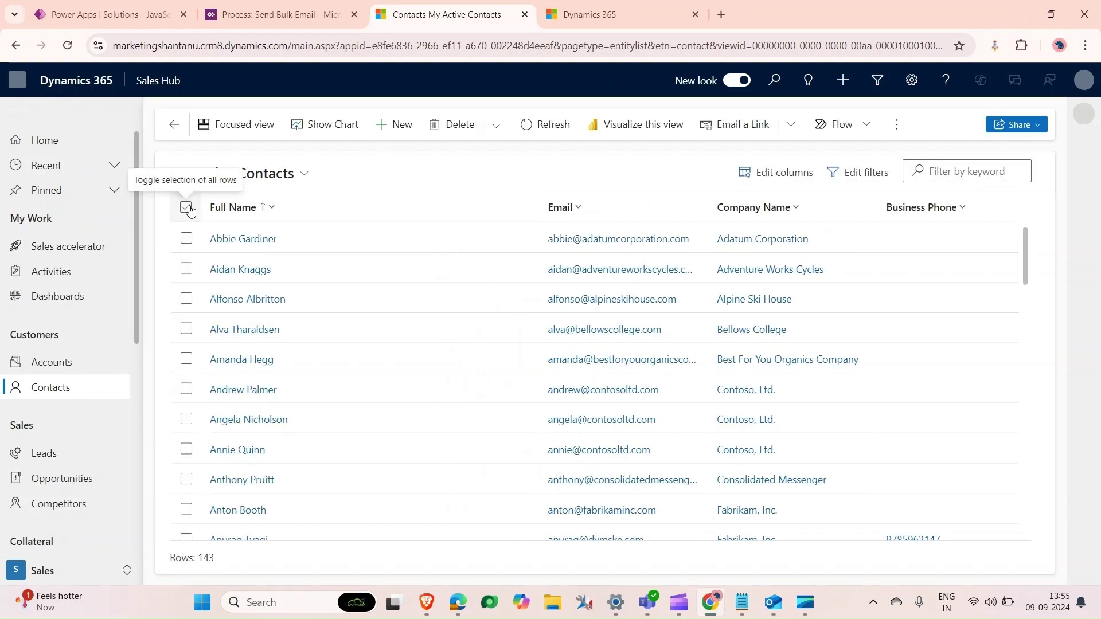
left_click(186, 206)
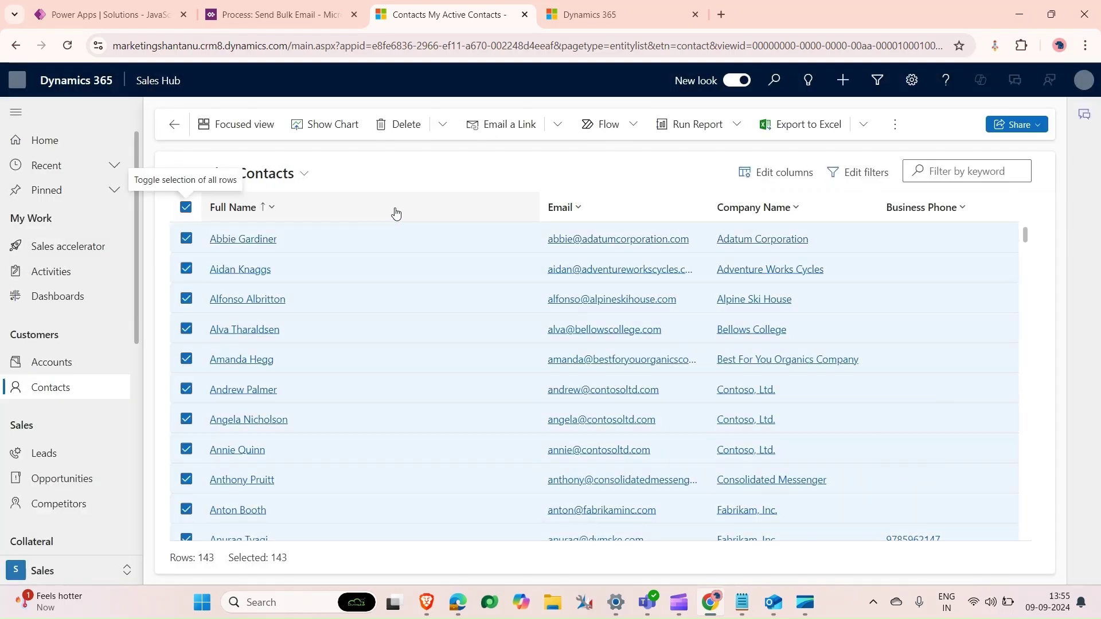
left_click(897, 127)
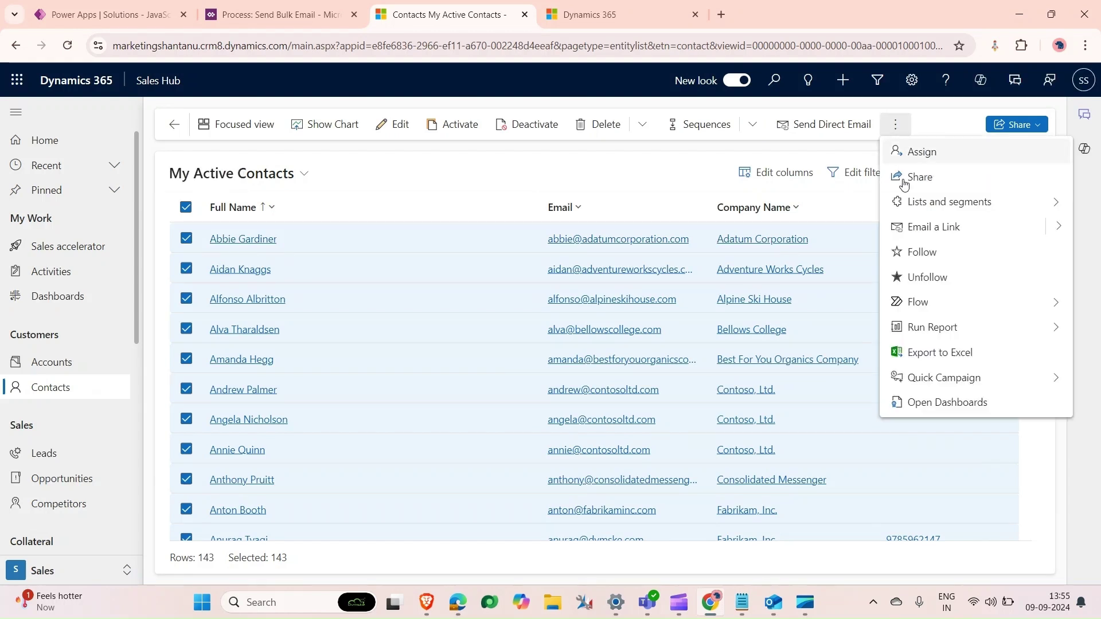
left_click(1057, 303)
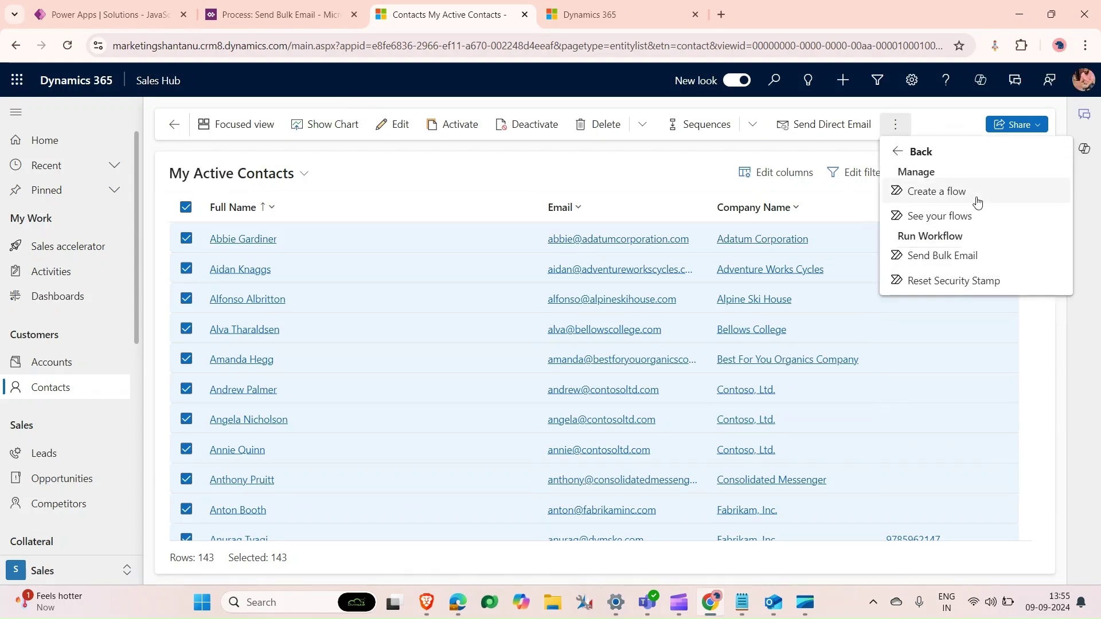
left_click(954, 256)
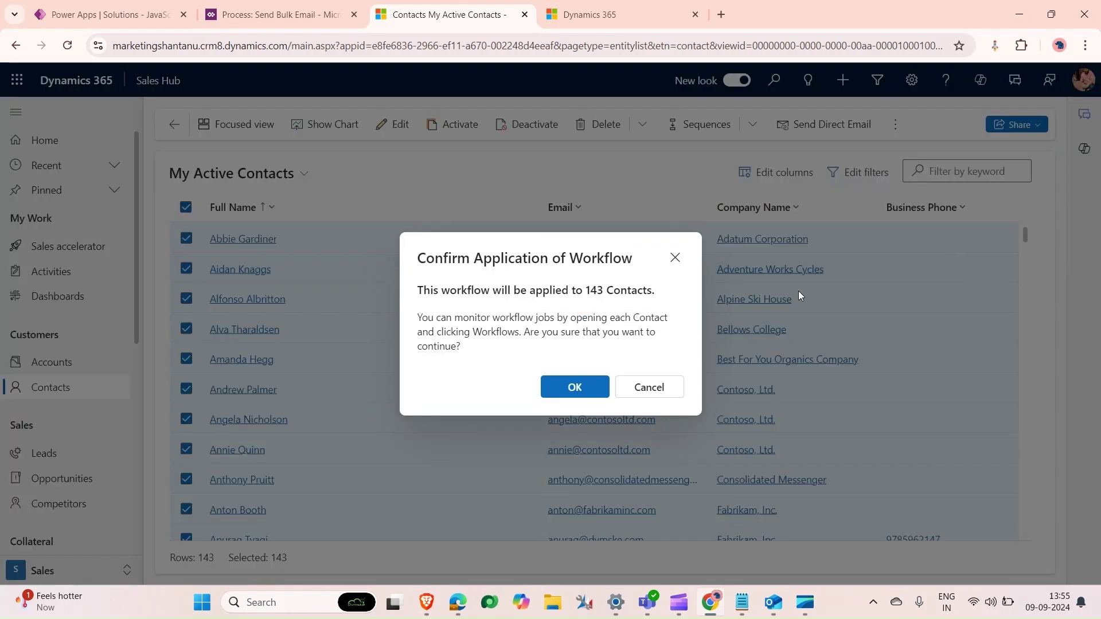
left_click(597, 386)
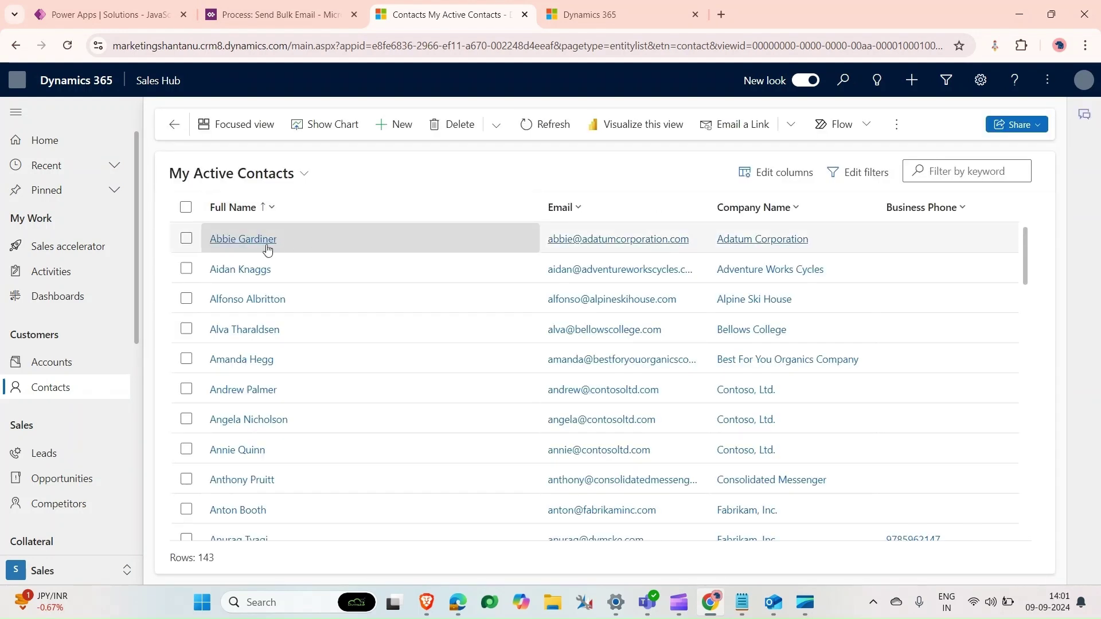
left_click(257, 244)
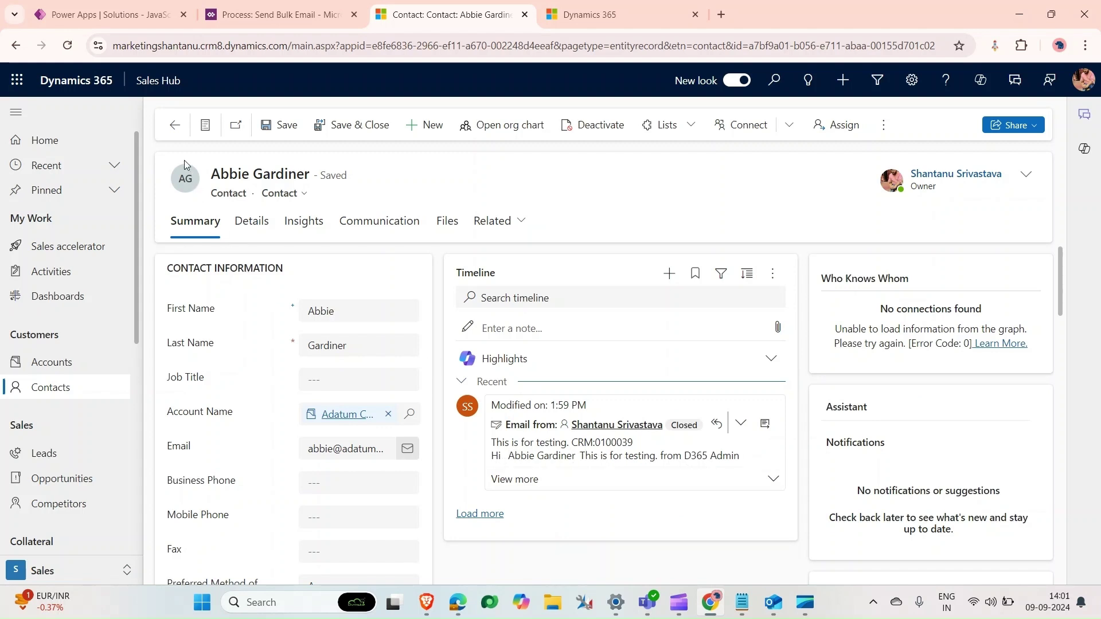
left_click(175, 125)
left_click(250, 360)
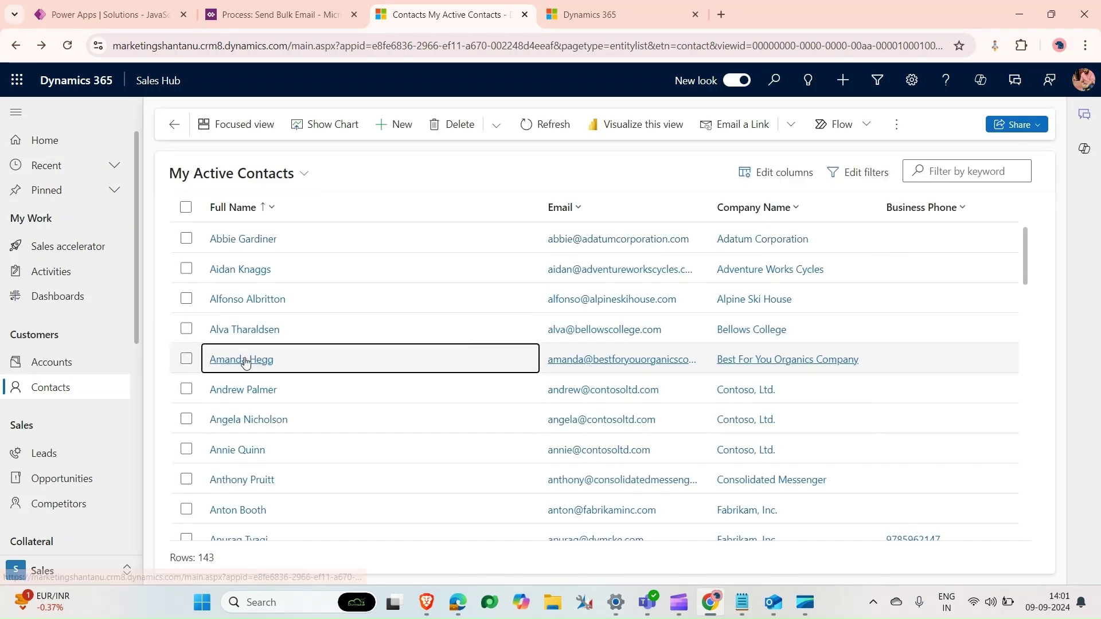